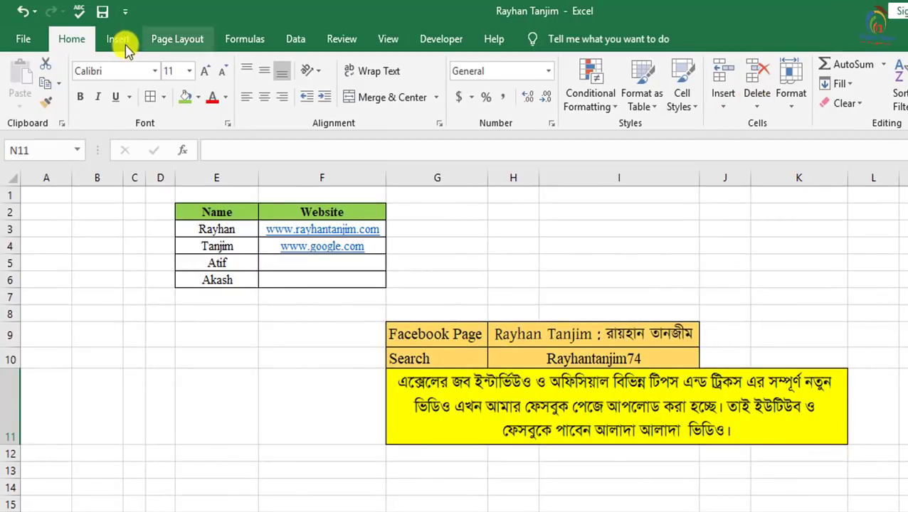
# Look through the Insert and Delete dropdown options, closing them without applying any.
pyautogui.click(723, 107)
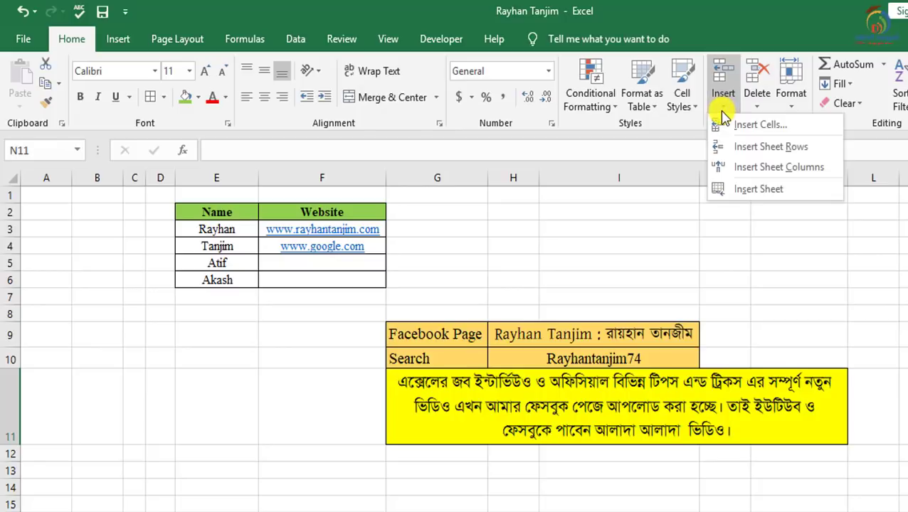
pyautogui.click(723, 107)
pyautogui.click(756, 107)
pyautogui.click(754, 108)
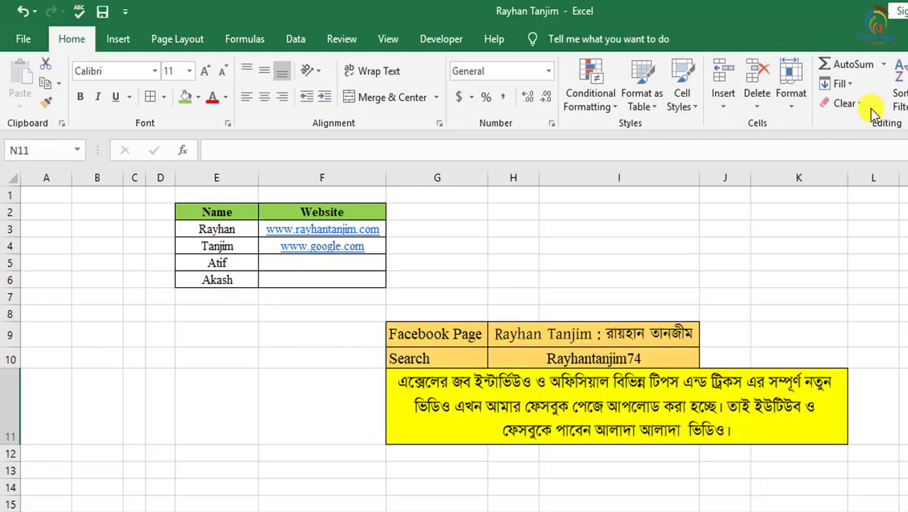
pyautogui.click(729, 104)
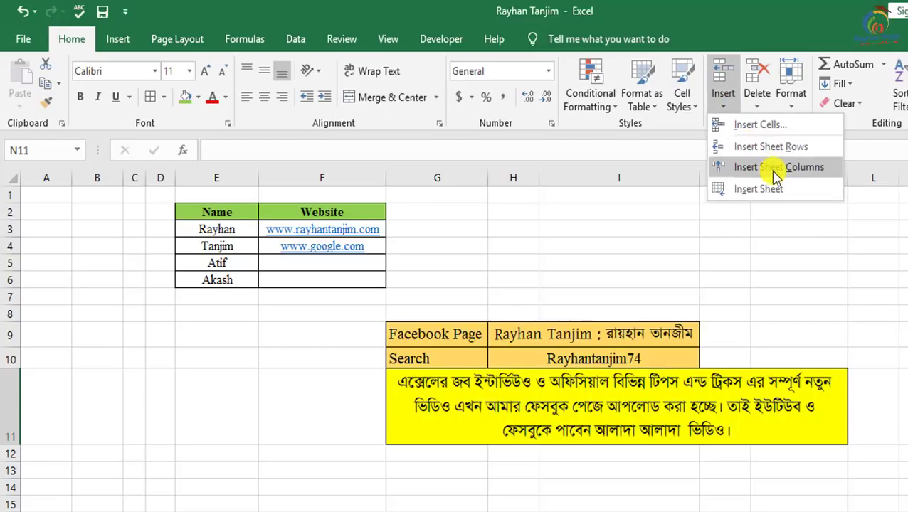
pyautogui.click(758, 104)
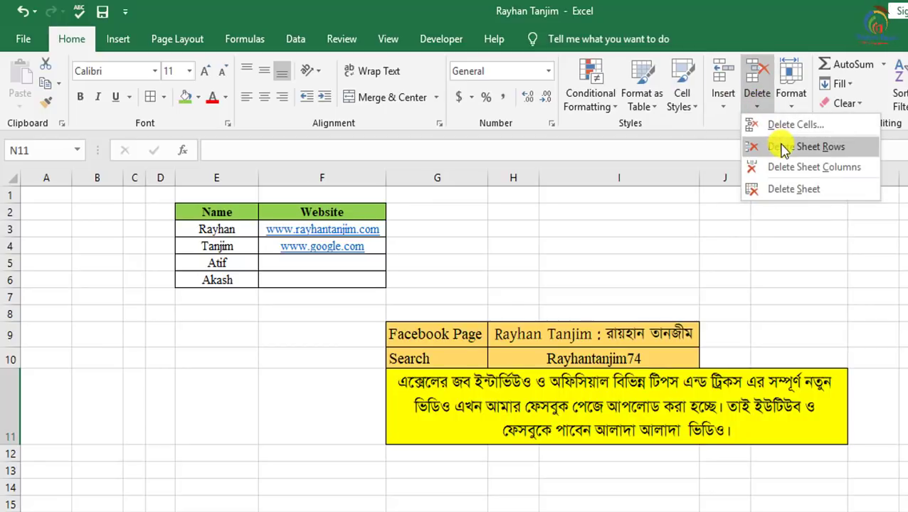
pyautogui.click(675, 178)
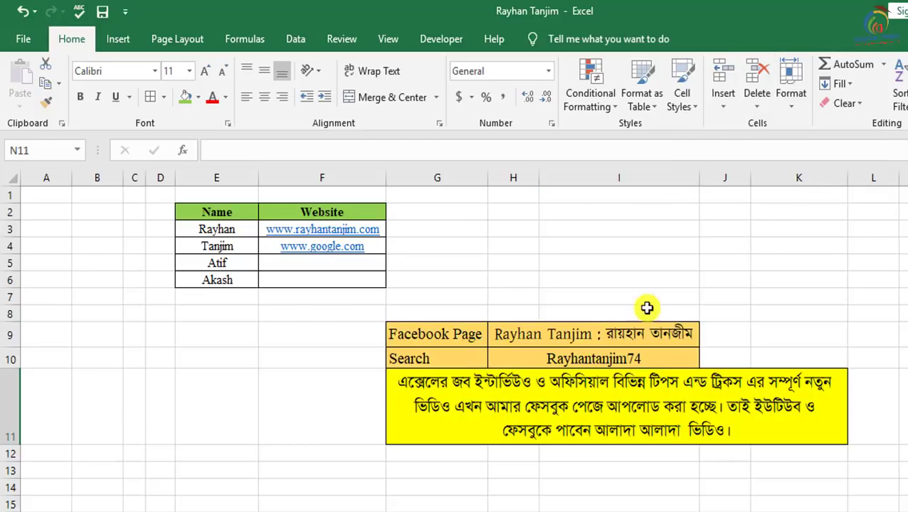
# Select the Name and Website columns, settling on the Website column F.
pyautogui.click(237, 177)
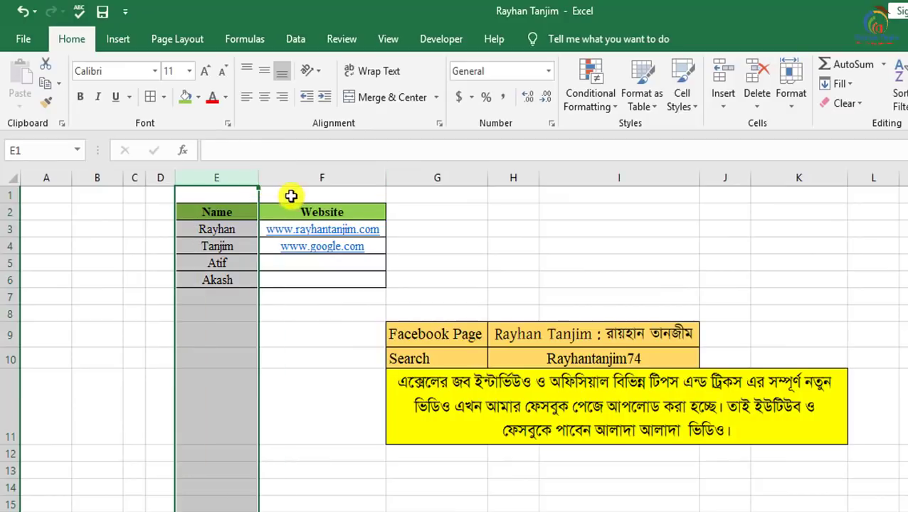
pyautogui.click(316, 178)
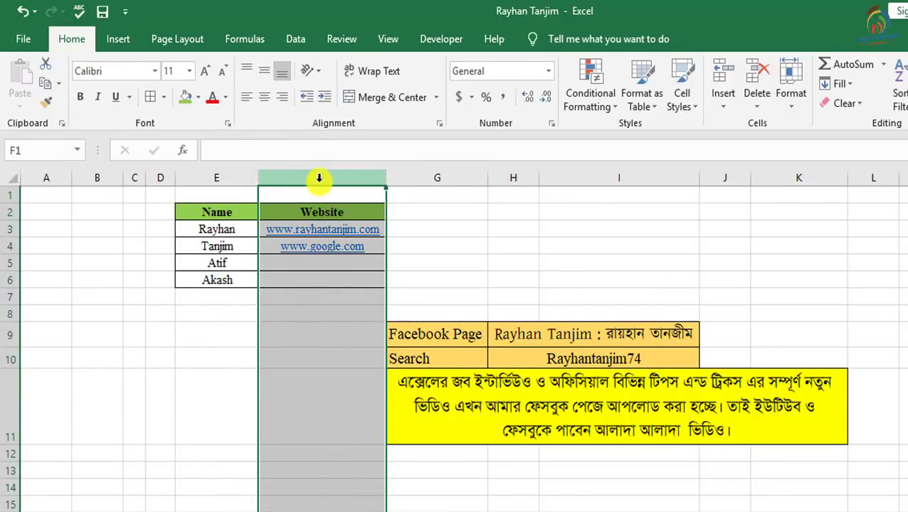
pyautogui.click(239, 178)
pyautogui.click(302, 188)
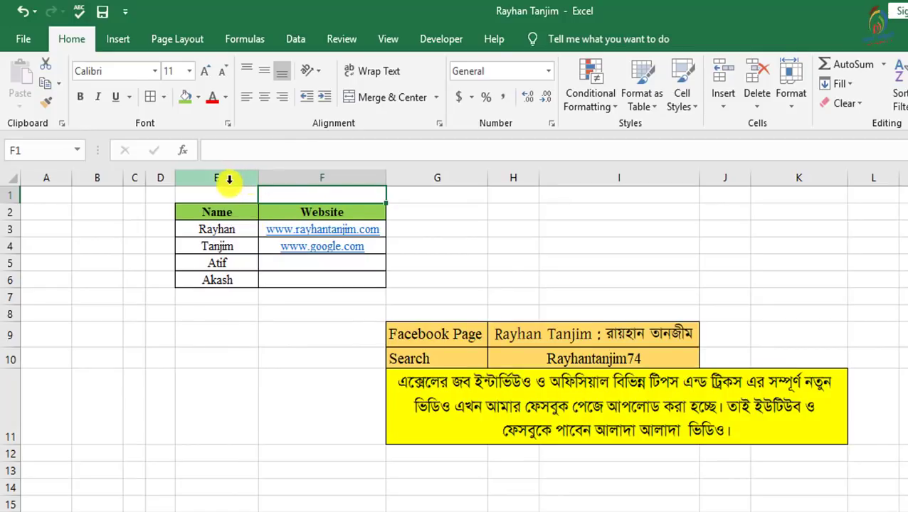
pyautogui.moveTo(235, 178); pyautogui.dragTo(306, 181)
pyautogui.click(305, 181)
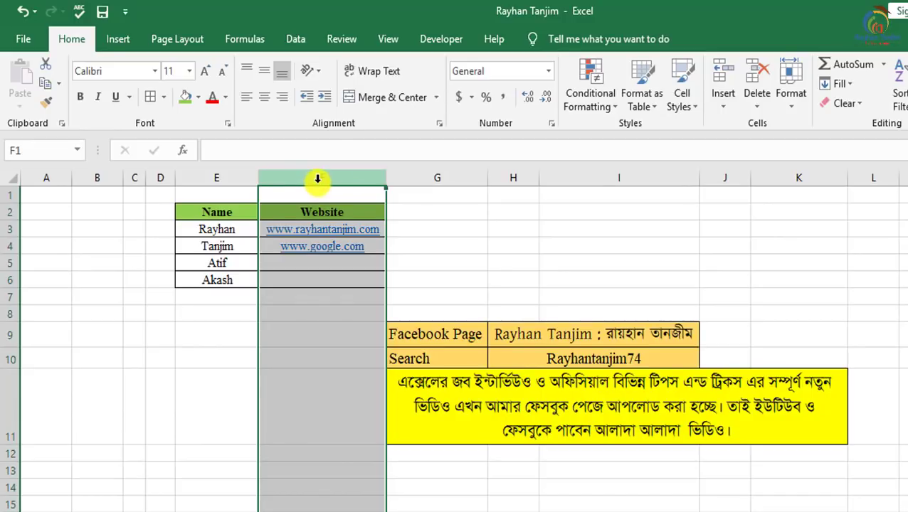
# Insert a blank column F before the Website column.
pyautogui.rightClick(319, 178)
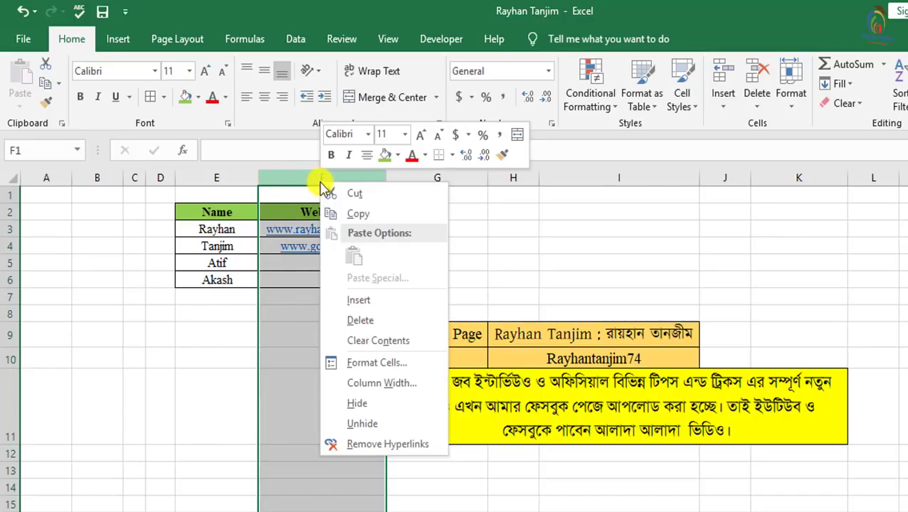
pyautogui.click(379, 300)
pyautogui.click(306, 231)
pyautogui.moveTo(300, 212); pyautogui.dragTo(306, 280)
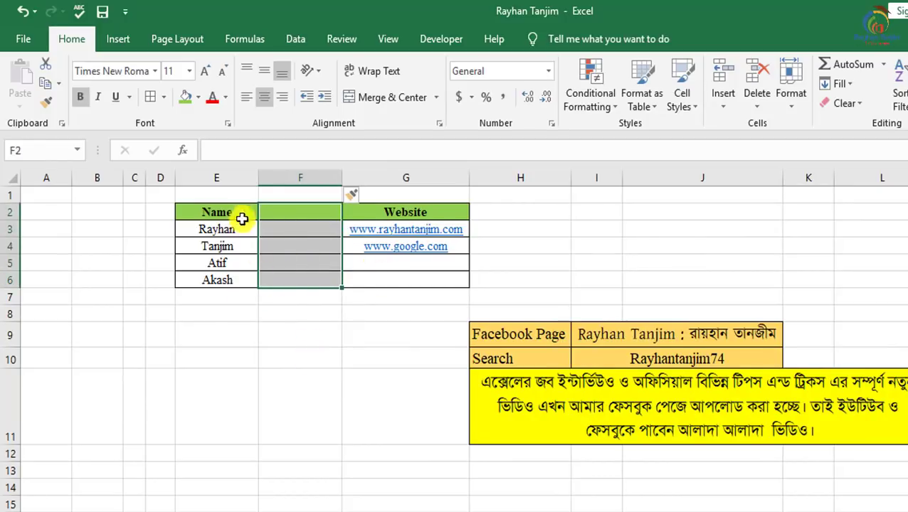
pyautogui.click(203, 177)
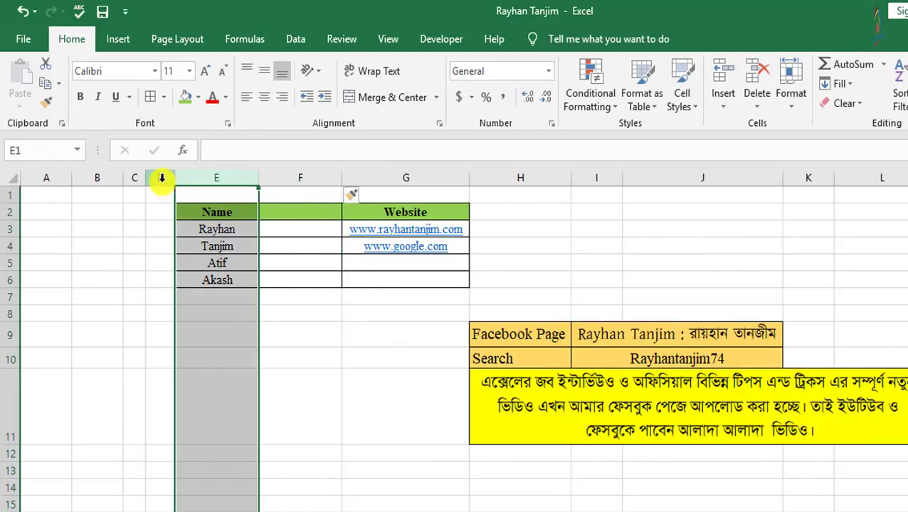
# Insert an empty column E to the left of the table, shifting Name to column F.
pyautogui.click(162, 178)
pyautogui.rightClick(203, 177)
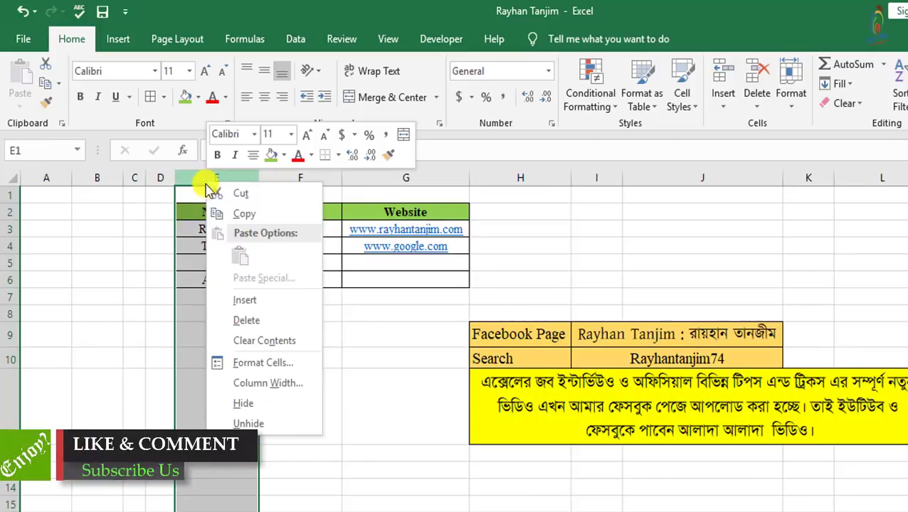
pyautogui.click(253, 301)
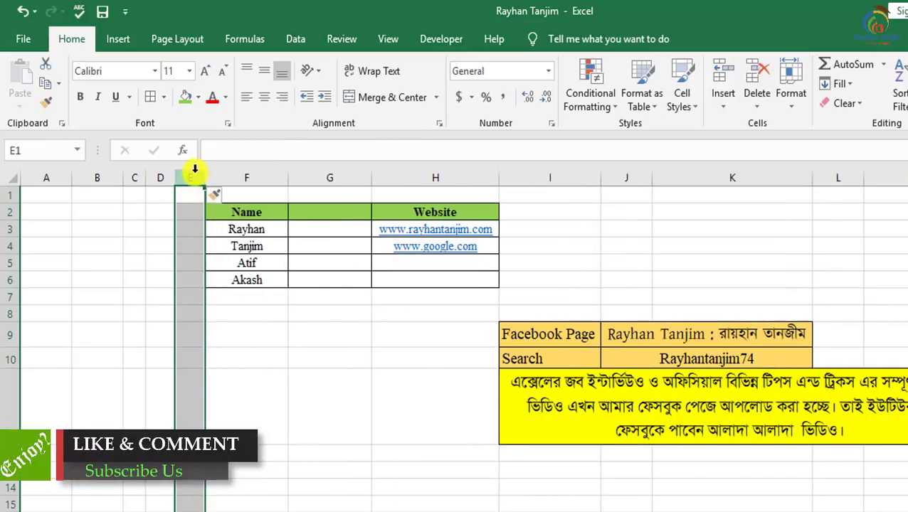
pyautogui.click(273, 315)
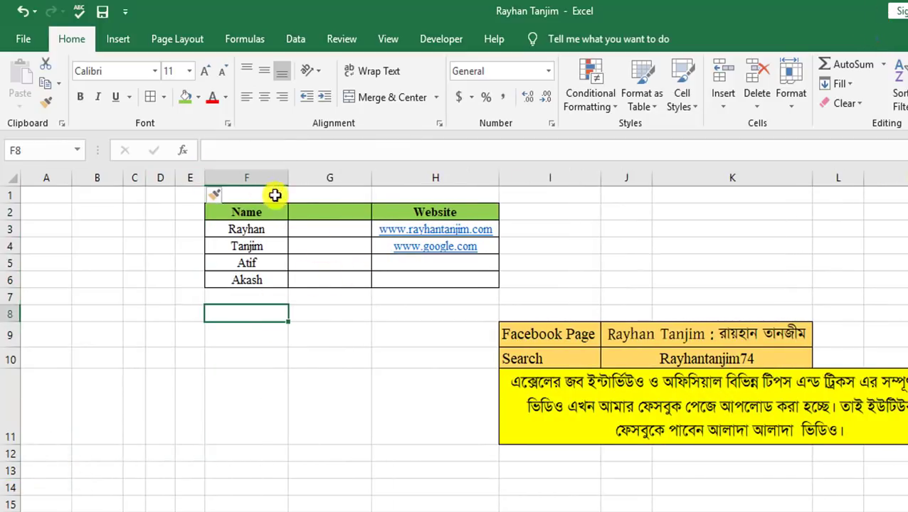
pyautogui.click(257, 179)
pyautogui.click(355, 385)
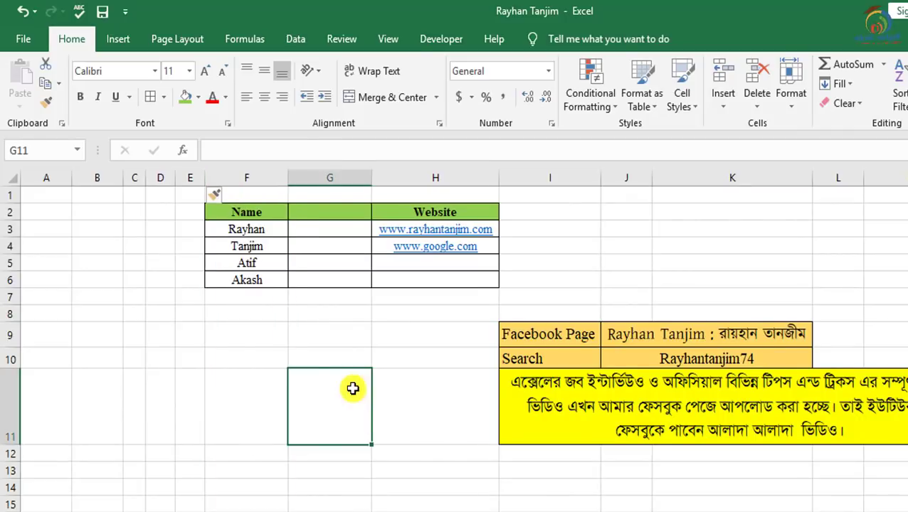
pyautogui.click(251, 181)
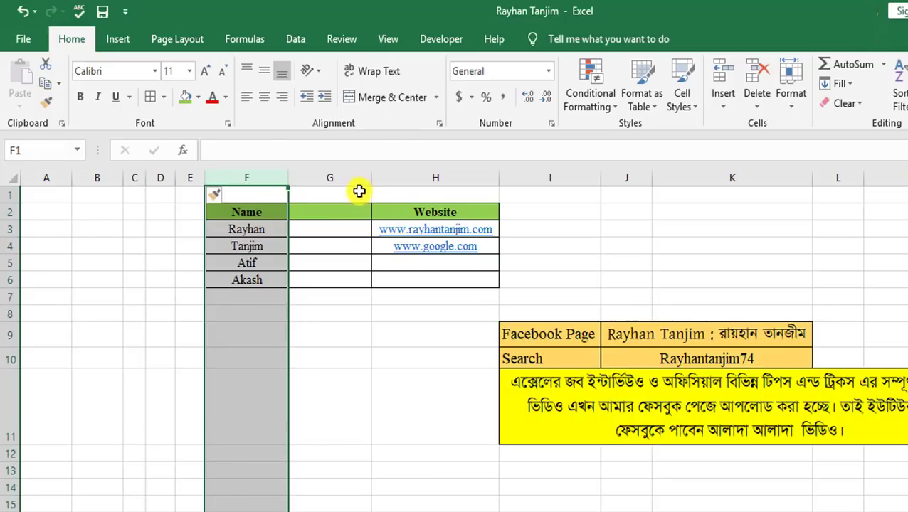
# Insert blank columns at G and before Website at I, then undo the insertions.
pyautogui.click(339, 180)
pyautogui.rightClick(340, 182)
pyautogui.click(395, 310)
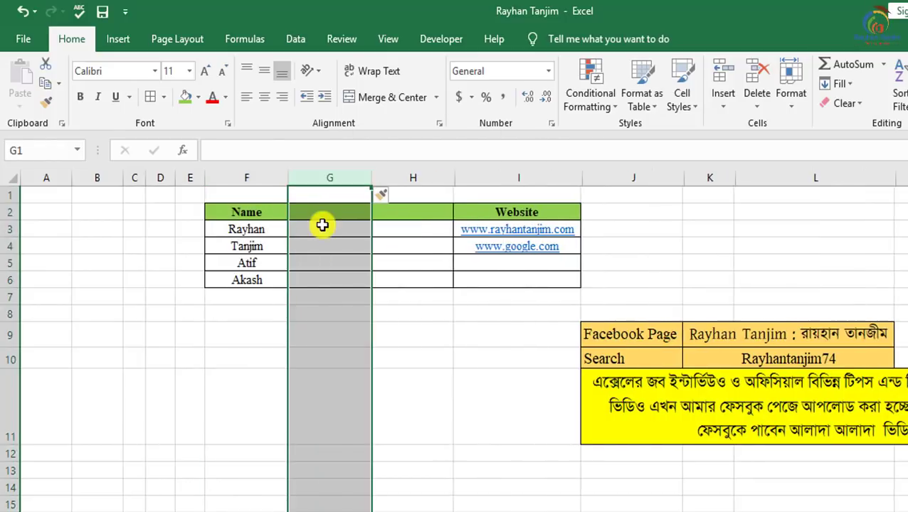
pyautogui.click(533, 176)
pyautogui.rightClick(533, 176)
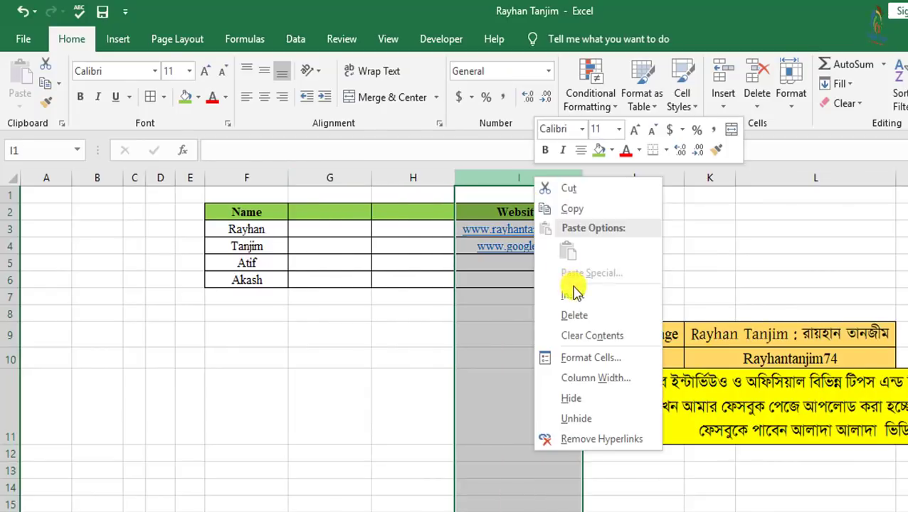
pyautogui.click(578, 290)
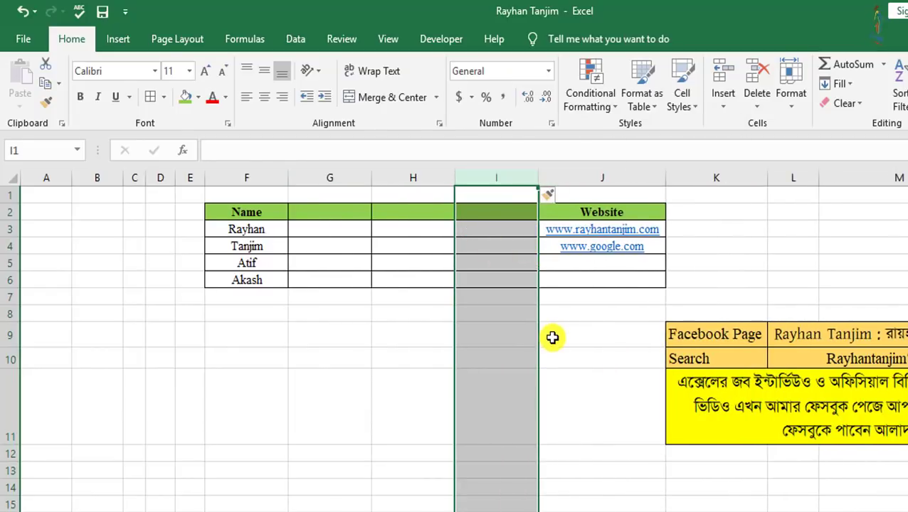
pyautogui.hotkey('ctrl', 'z')
pyautogui.hotkey('ctrl', 'z')
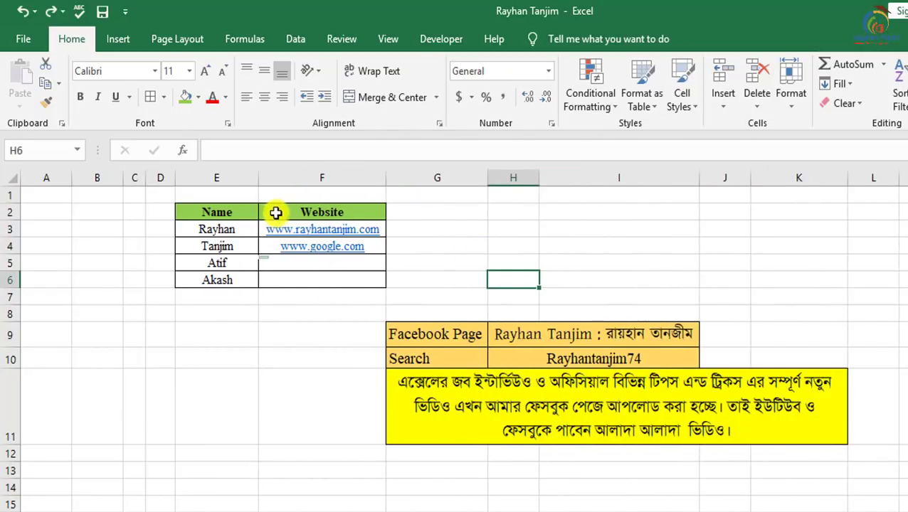
# Insert a blank row 4 above the Tanjim row.
pyautogui.moveTo(275, 173); pyautogui.dragTo(257, 178)
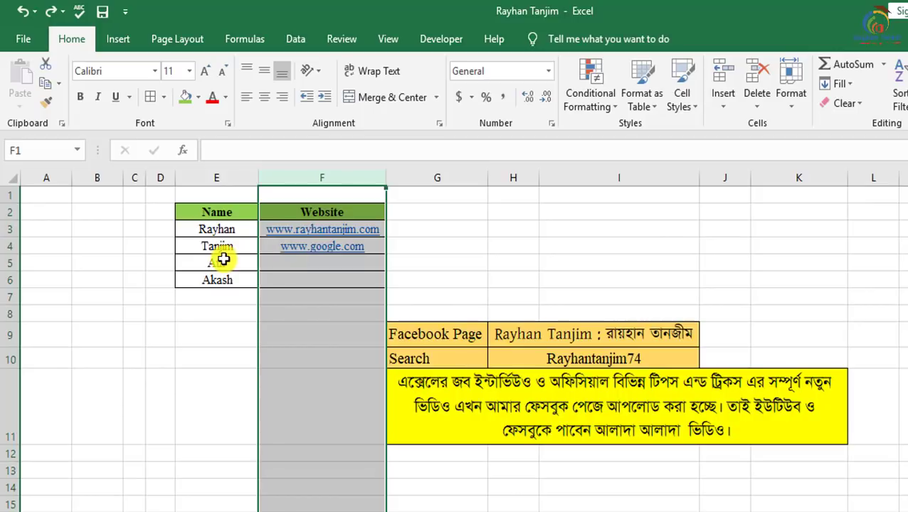
pyautogui.click(12, 229)
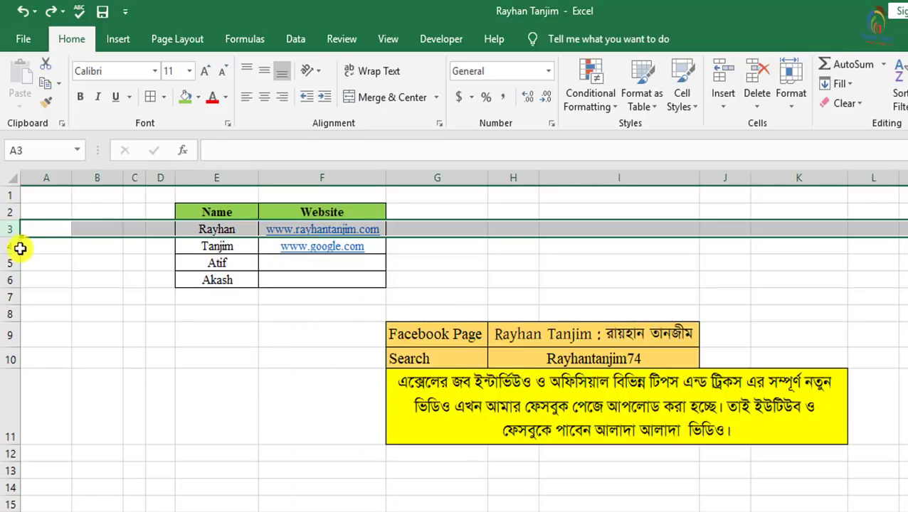
pyautogui.moveTo(13, 245); pyautogui.dragTo(12, 235)
pyautogui.click(14, 234)
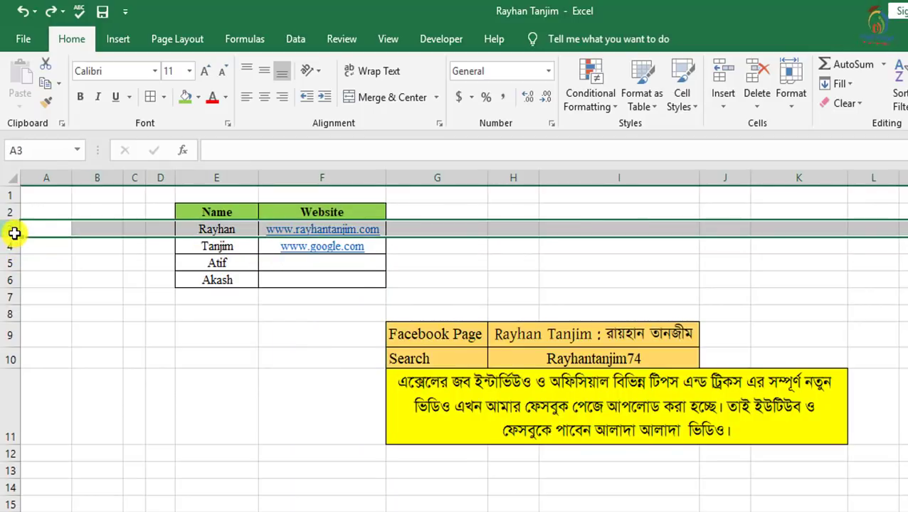
pyautogui.click(18, 246)
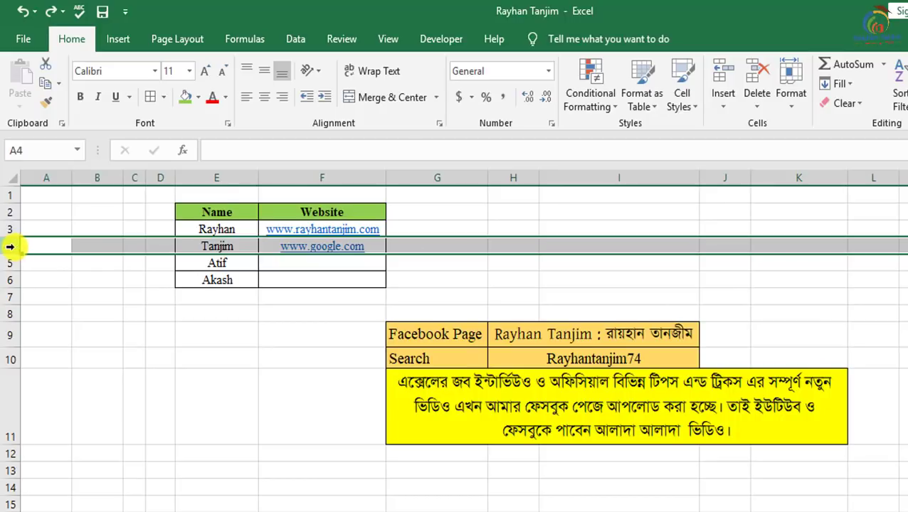
pyautogui.rightClick(11, 247)
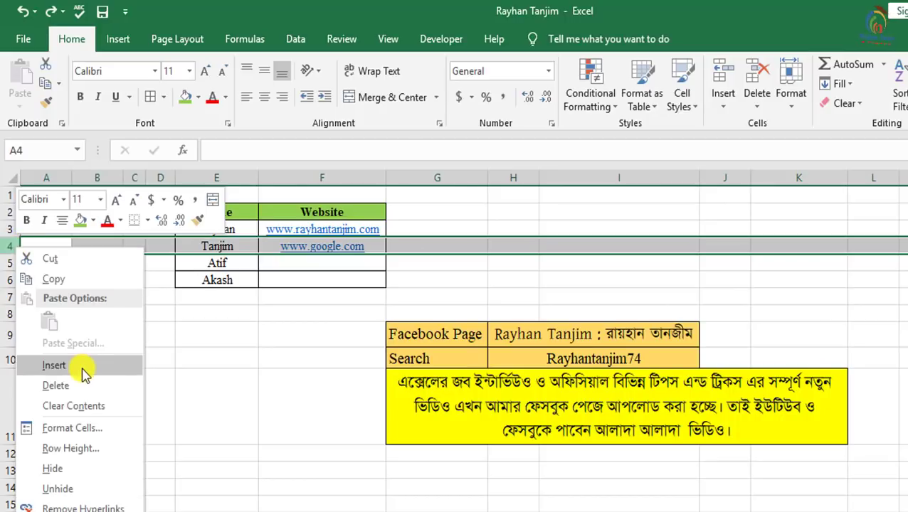
pyautogui.click(54, 365)
pyautogui.click(238, 246)
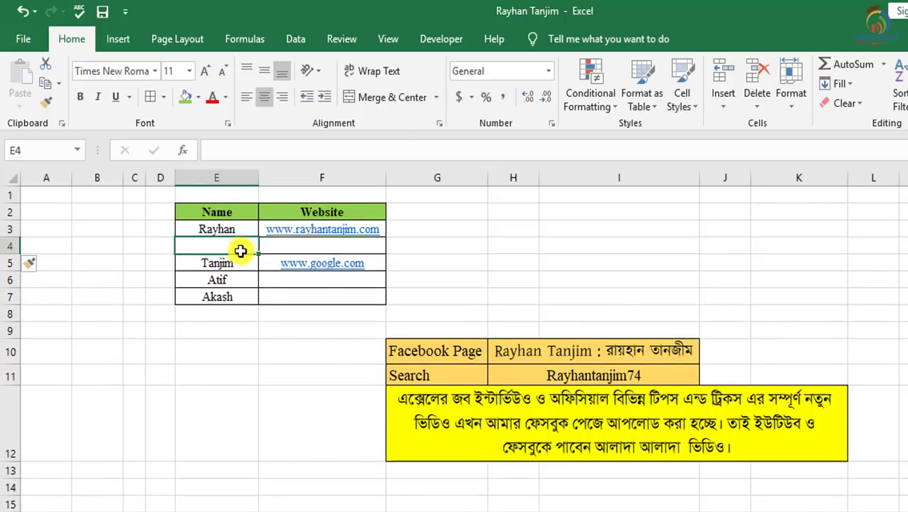
# Insert a blank row above the Atif row.
pyautogui.click(13, 245)
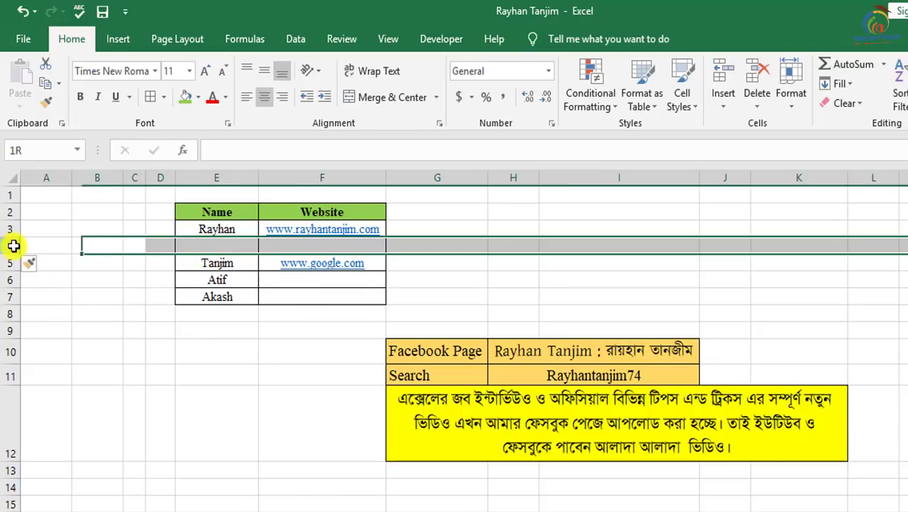
pyautogui.click(9, 279)
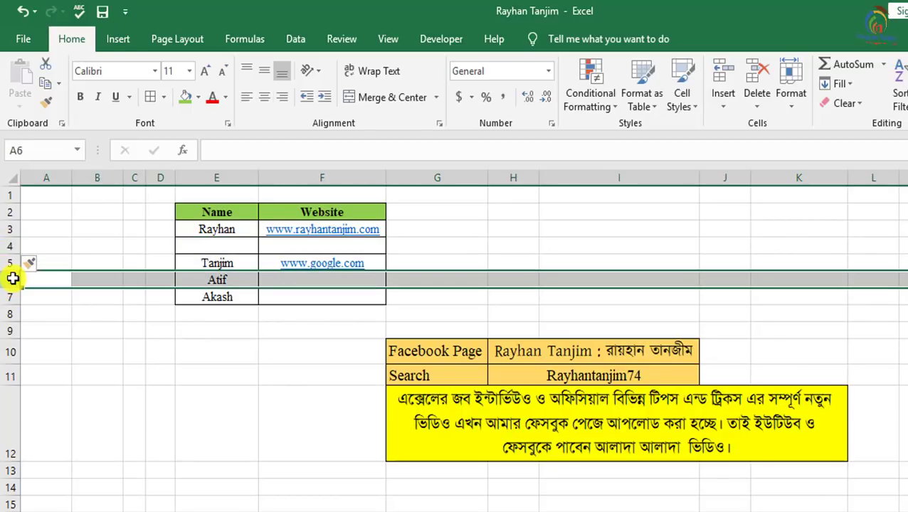
pyautogui.rightClick(13, 279)
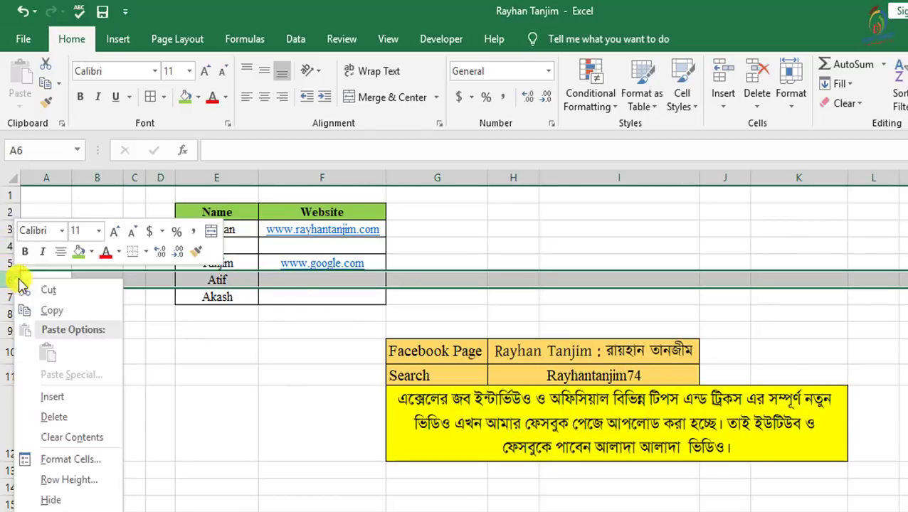
pyautogui.click(71, 395)
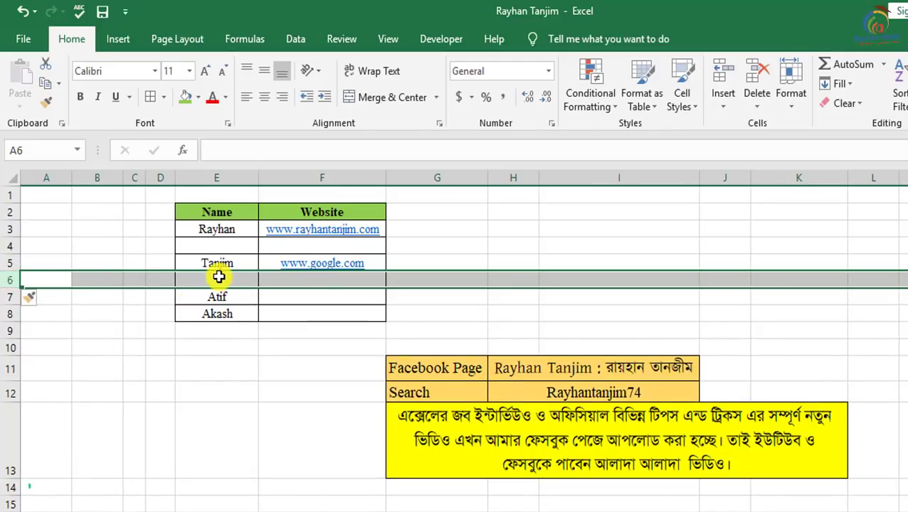
pyautogui.click(324, 444)
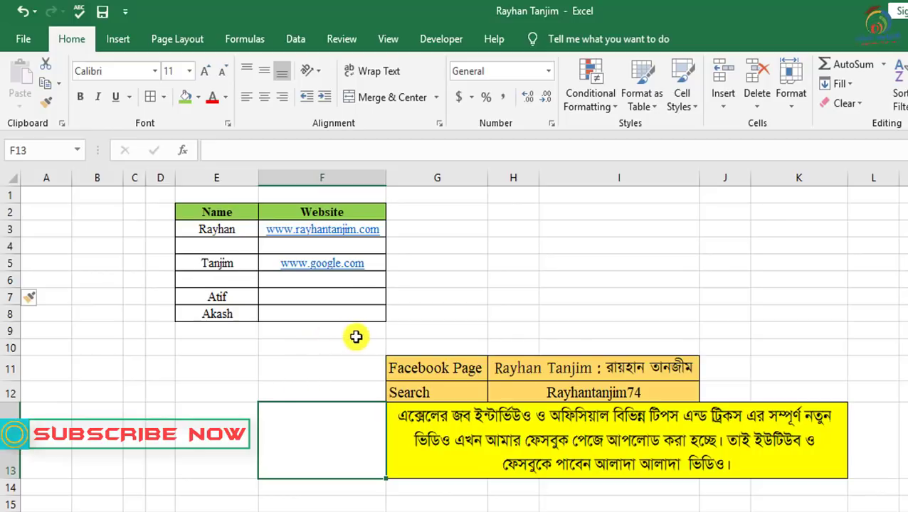
# Insert a blank column before the Website column F.
pyautogui.click(320, 178)
pyautogui.rightClick(320, 182)
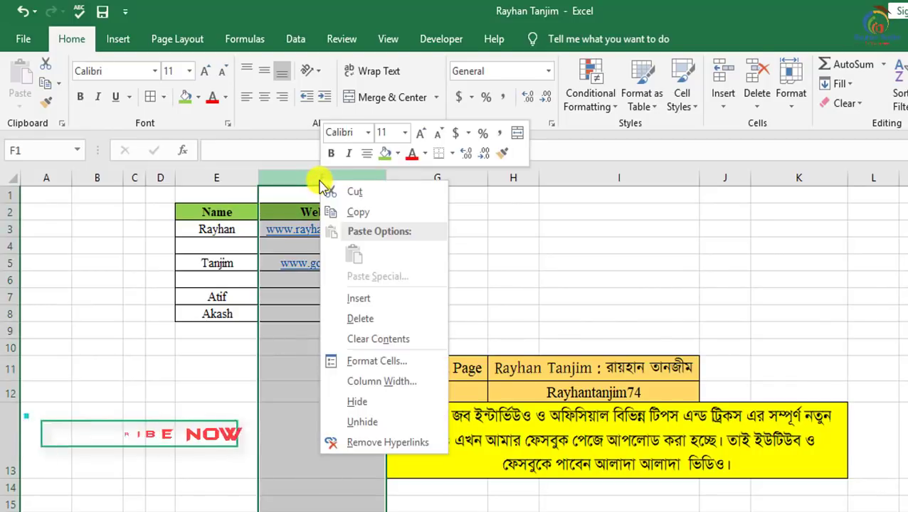
pyautogui.click(363, 303)
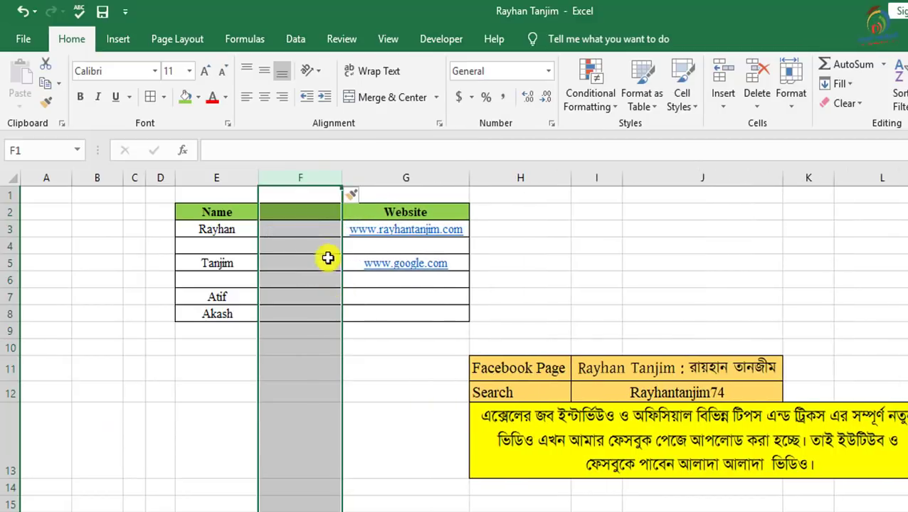
pyautogui.click(383, 412)
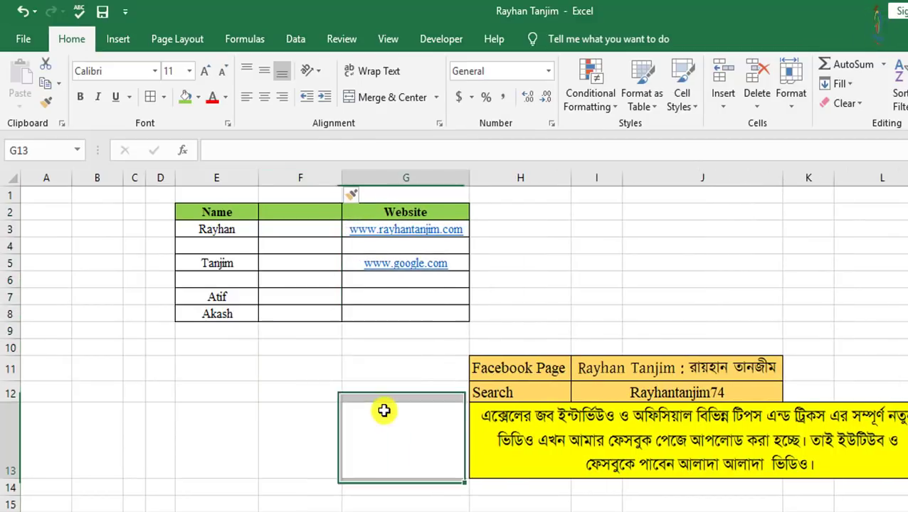
# Insert another blank row above Tanjim in row 5.
pyautogui.click(11, 263)
pyautogui.rightClick(11, 265)
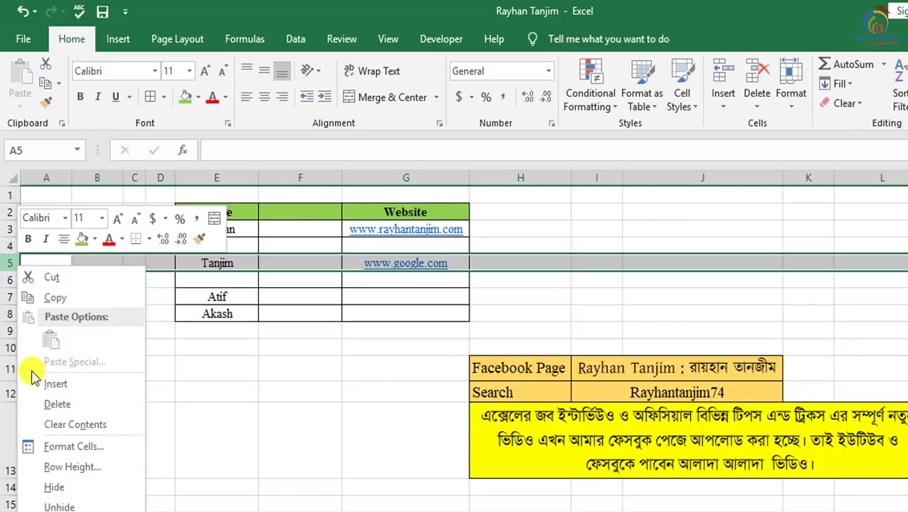
pyautogui.click(35, 380)
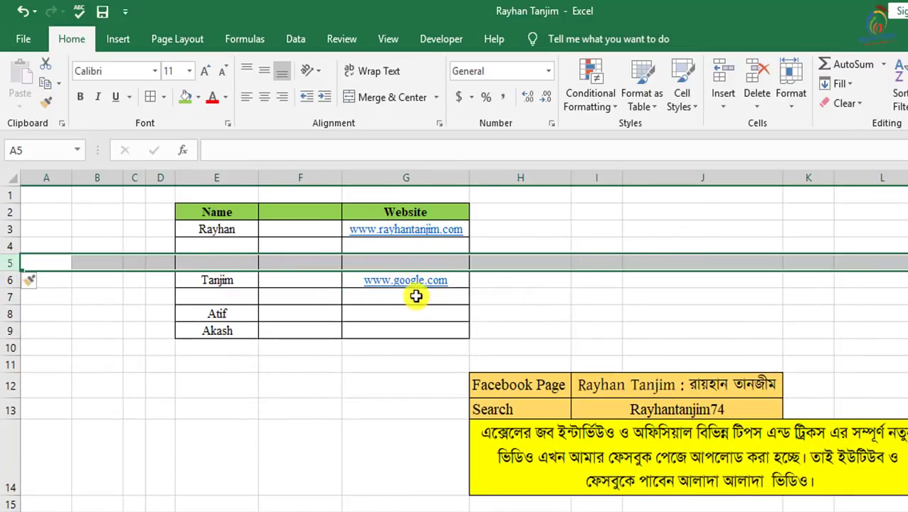
# Undo the blank row and column inserts, then delete the Name column E and undo it.
pyautogui.hotkey('ctrl', 'z')
pyautogui.hotkey('ctrl', 'z')
pyautogui.hotkey('ctrl', 'z')
pyautogui.hotkey('ctrl', 'z')
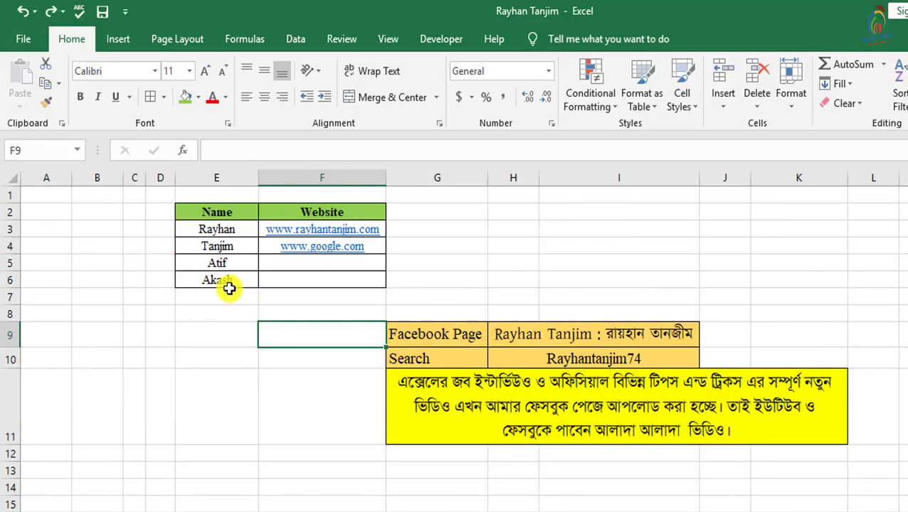
pyautogui.click(216, 358)
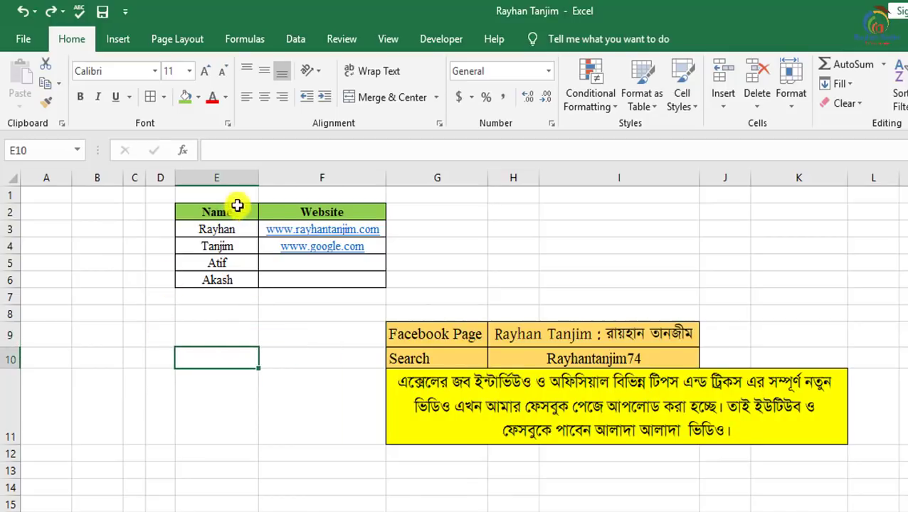
pyautogui.click(217, 178)
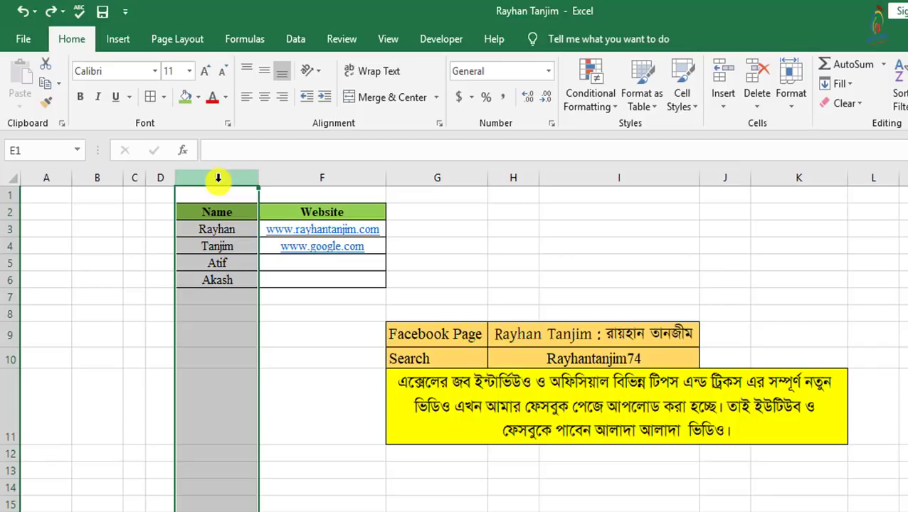
pyautogui.rightClick(218, 178)
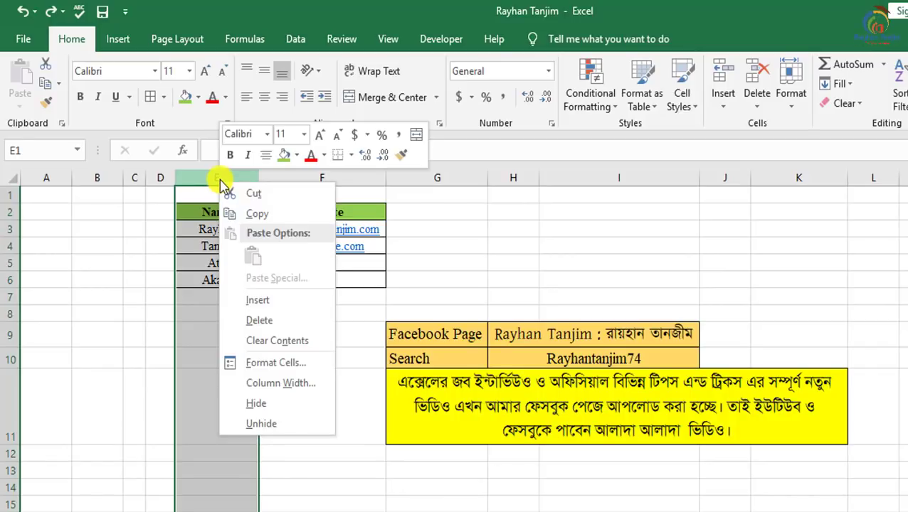
pyautogui.click(257, 322)
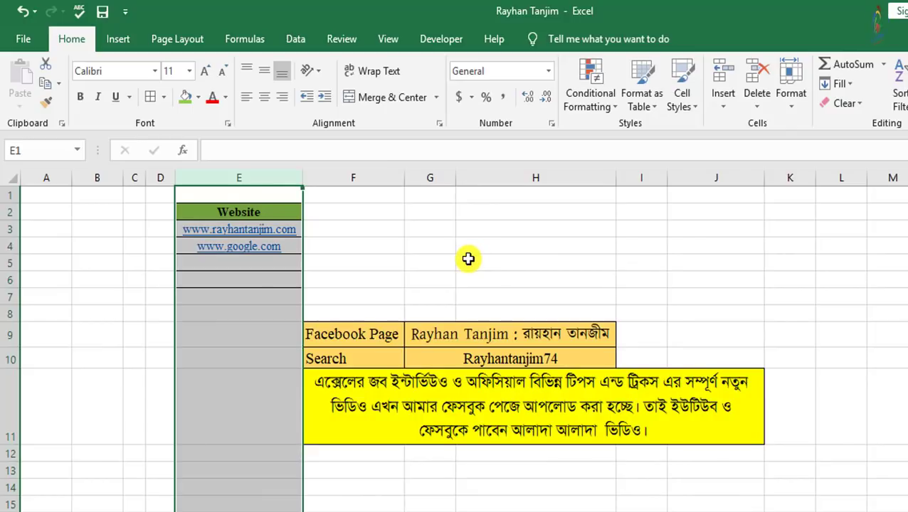
pyautogui.hotkey('ctrl', 'z')
# Delete the Rayhan row 3 and restore it with Ctrl+Z.
pyautogui.click(338, 343)
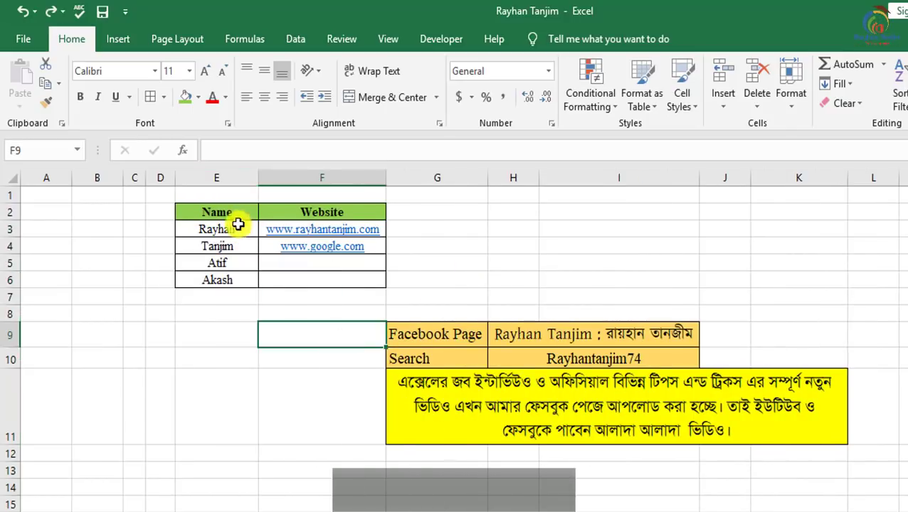
pyautogui.click(9, 229)
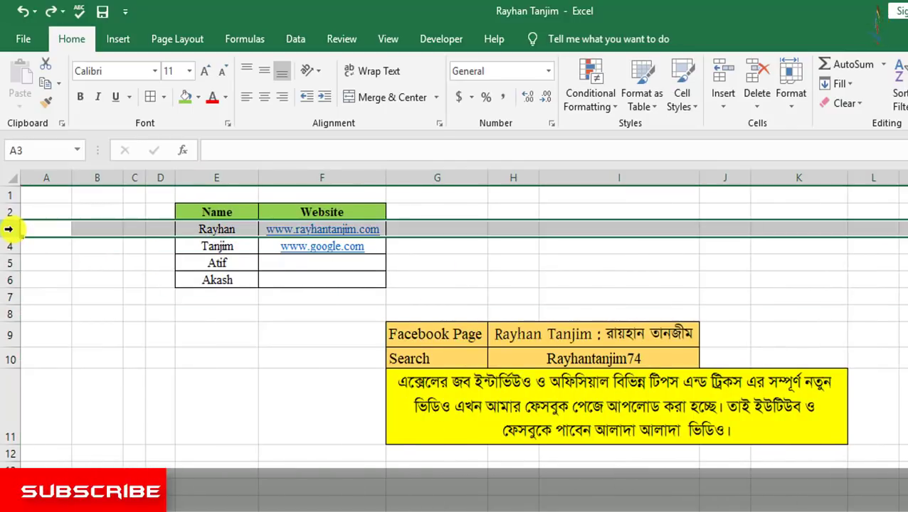
pyautogui.rightClick(9, 230)
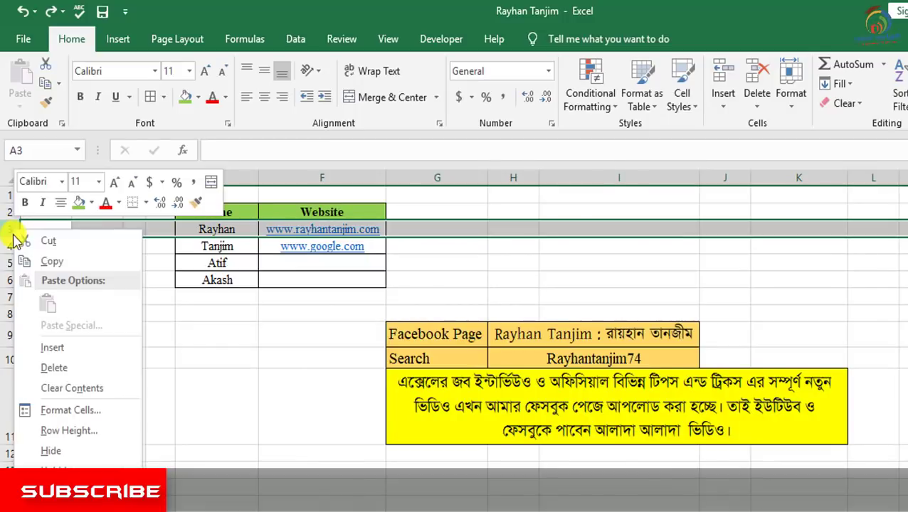
pyautogui.click(43, 367)
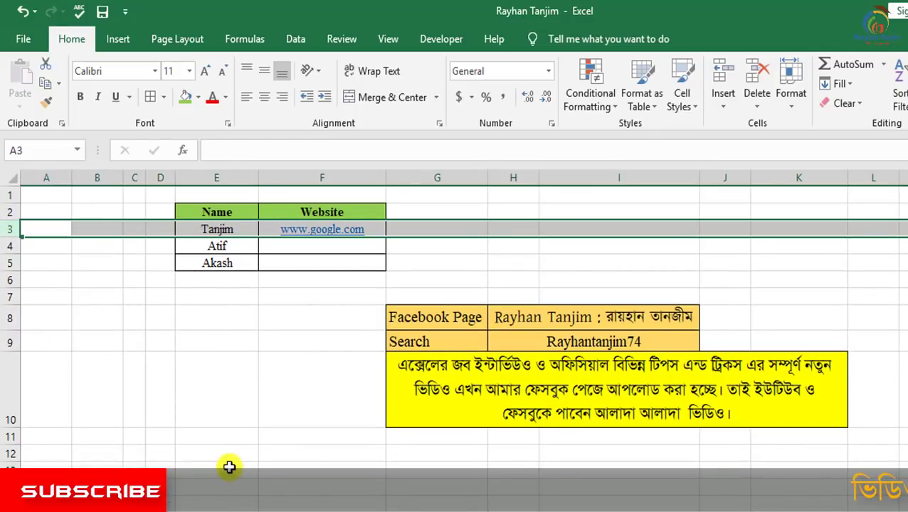
pyautogui.hotkey('ctrl', 'z')
pyautogui.click(245, 439)
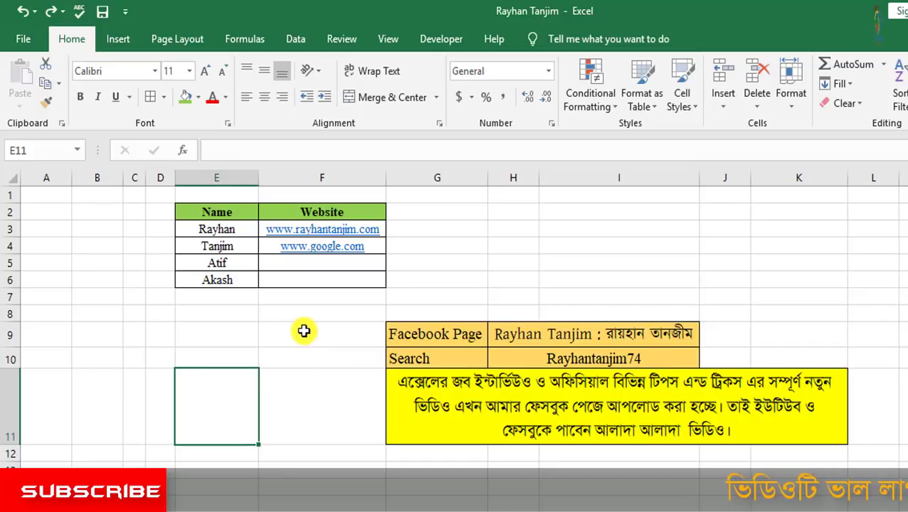
pyautogui.click(14, 229)
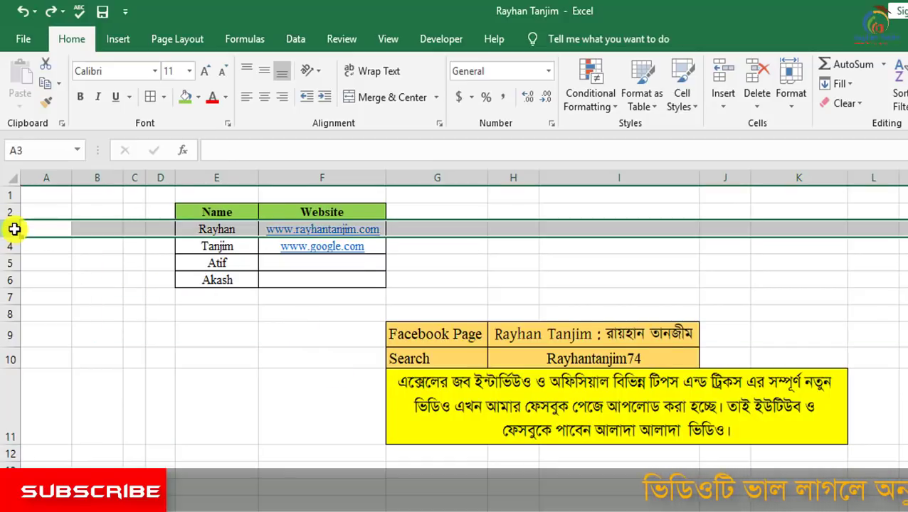
pyautogui.click(217, 178)
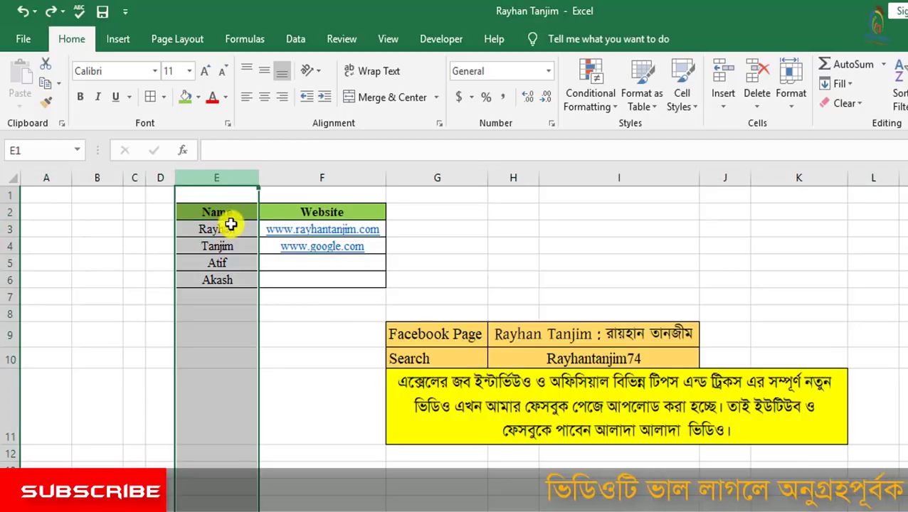
pyautogui.click(228, 226)
pyautogui.click(220, 177)
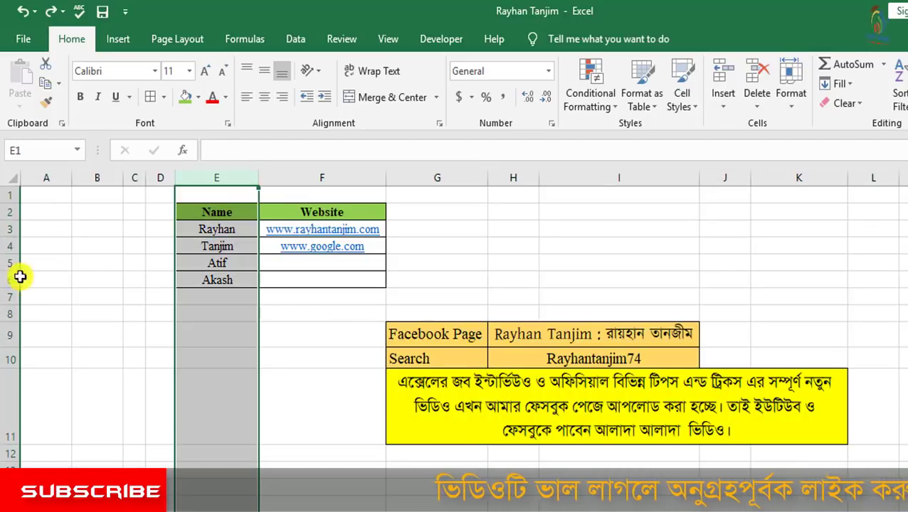
pyautogui.click(12, 229)
pyautogui.click(229, 177)
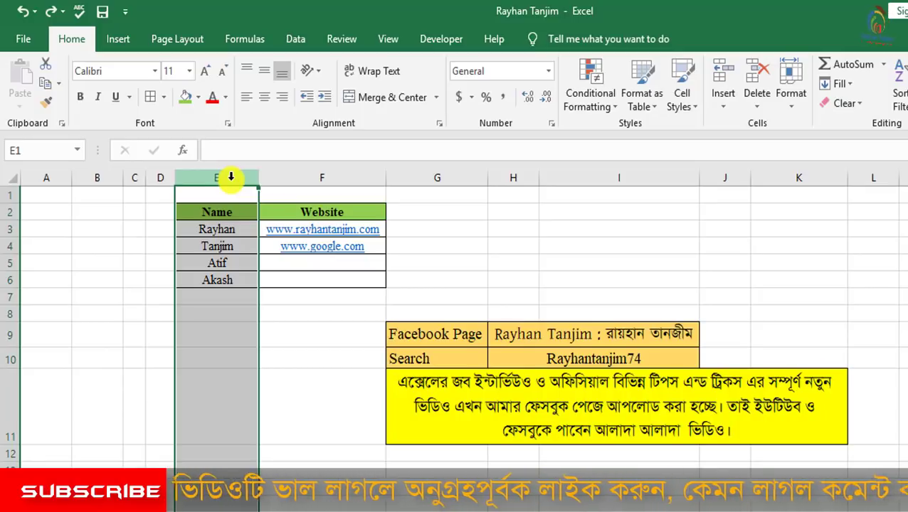
pyautogui.rightClick(232, 179)
pyautogui.click(214, 178)
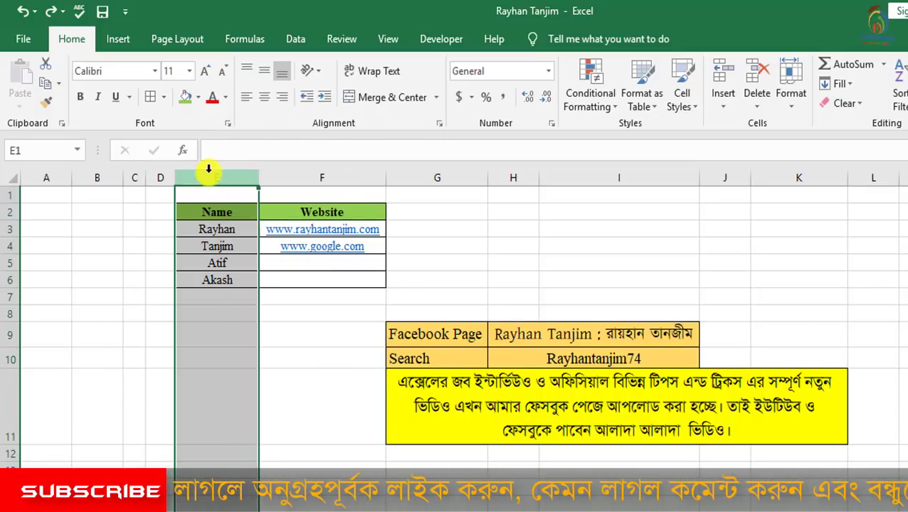
pyautogui.click(14, 228)
pyautogui.rightClick(14, 228)
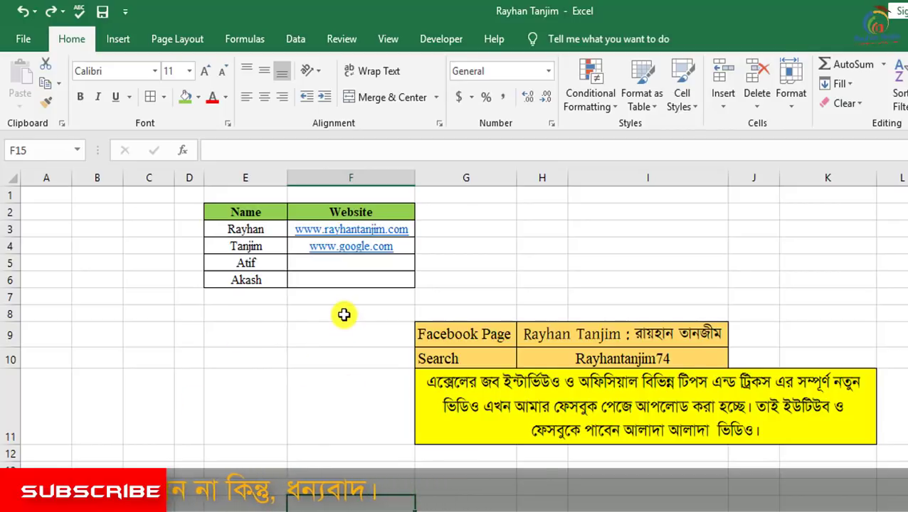
pyautogui.click(255, 265)
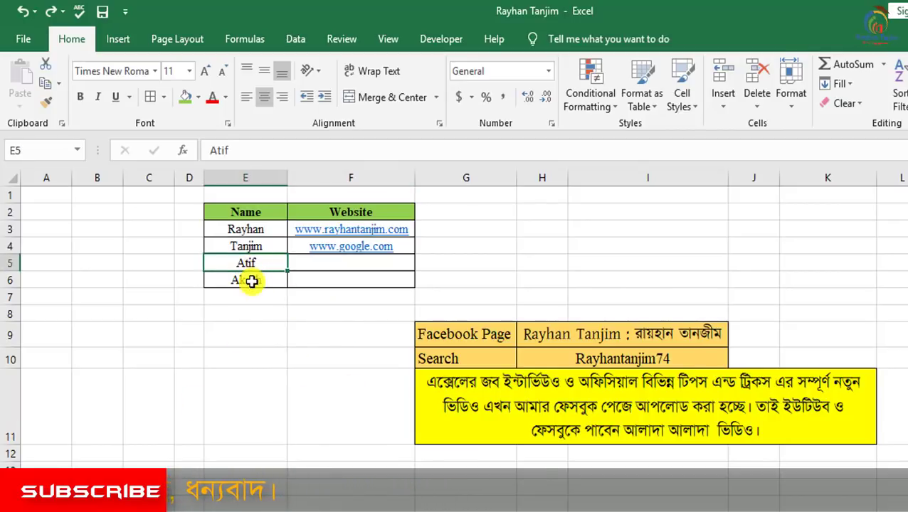
pyautogui.rightClick(254, 262)
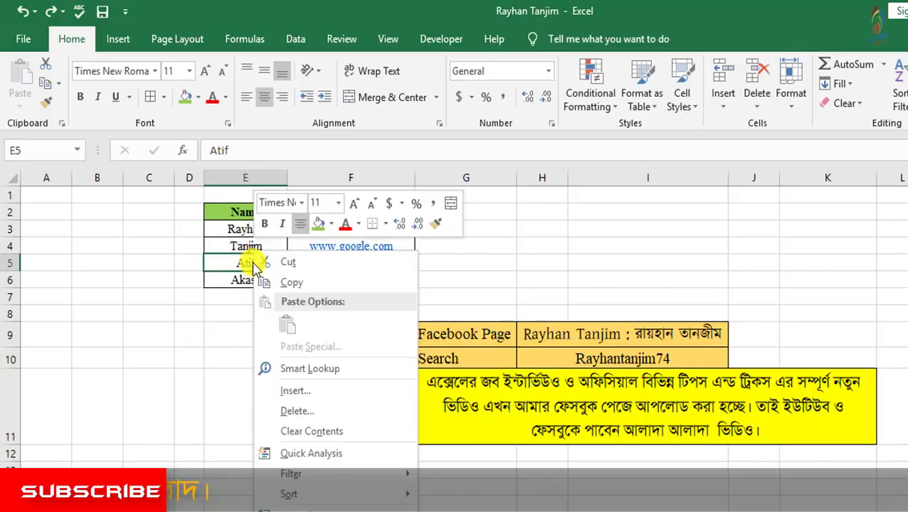
pyautogui.click(296, 411)
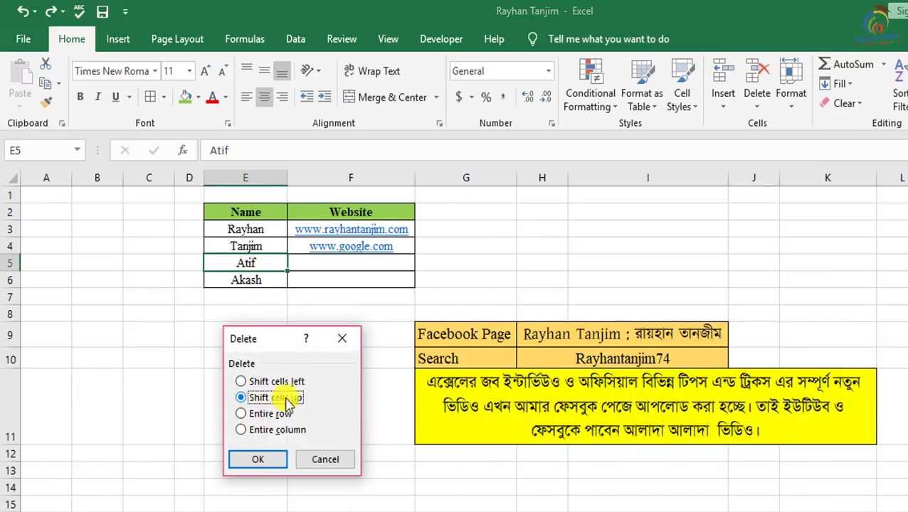
pyautogui.click(259, 463)
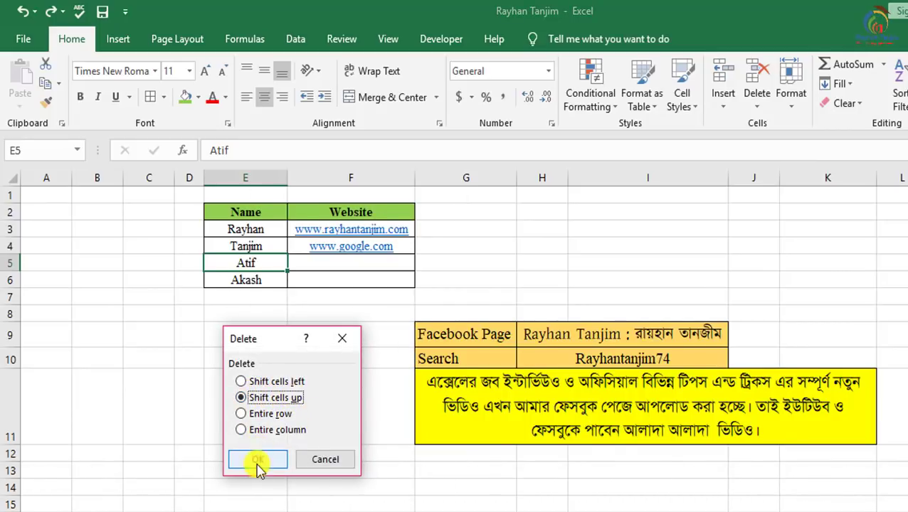
pyautogui.click(245, 463)
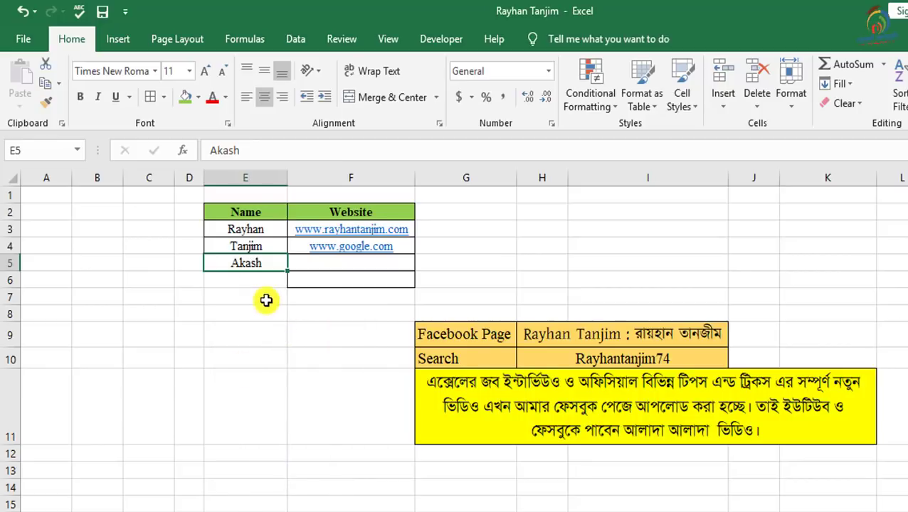
pyautogui.click(255, 281)
pyautogui.click(261, 265)
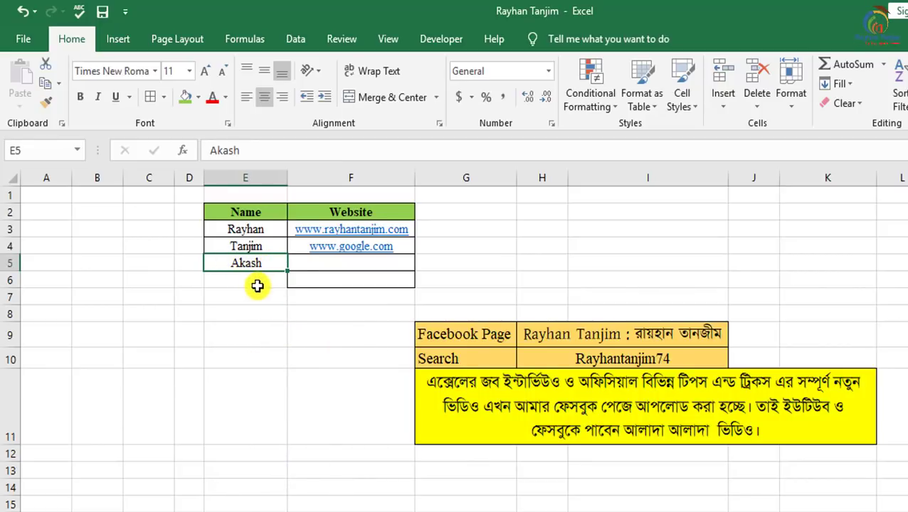
pyautogui.click(253, 280)
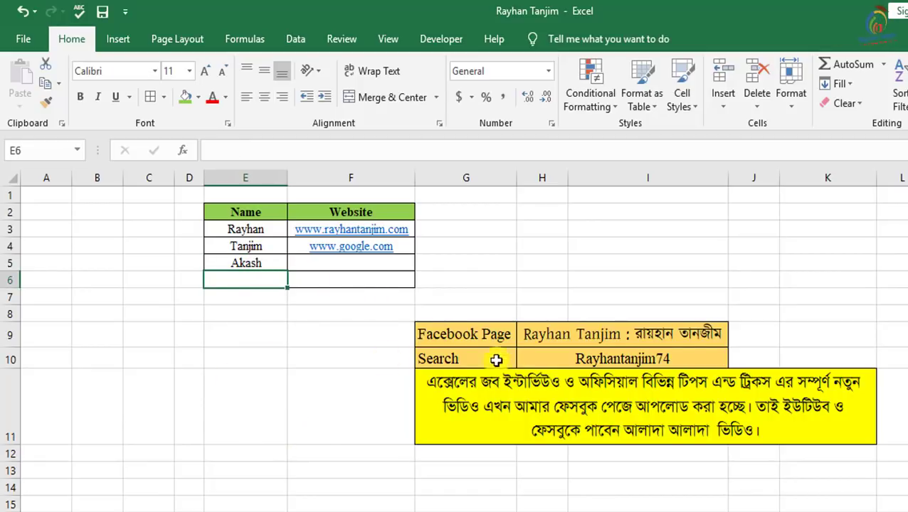
pyautogui.click(290, 229)
pyautogui.rightClick(290, 229)
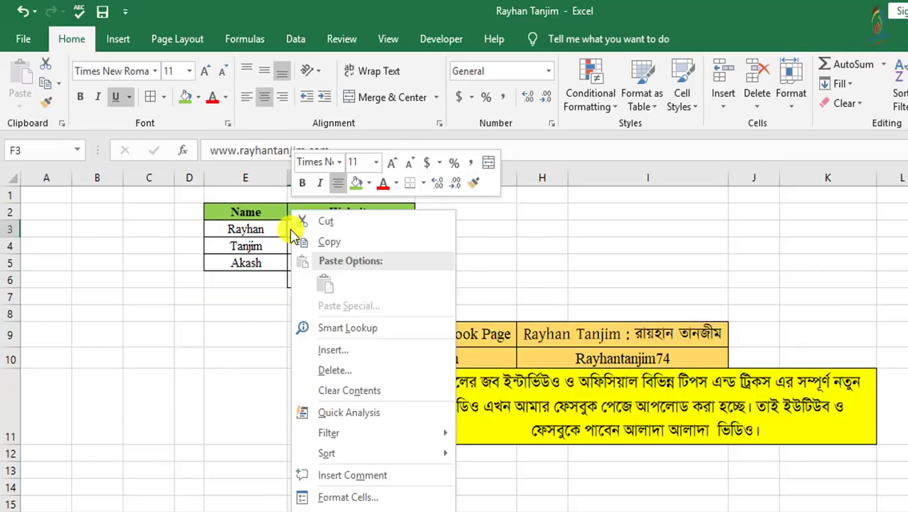
pyautogui.click(335, 372)
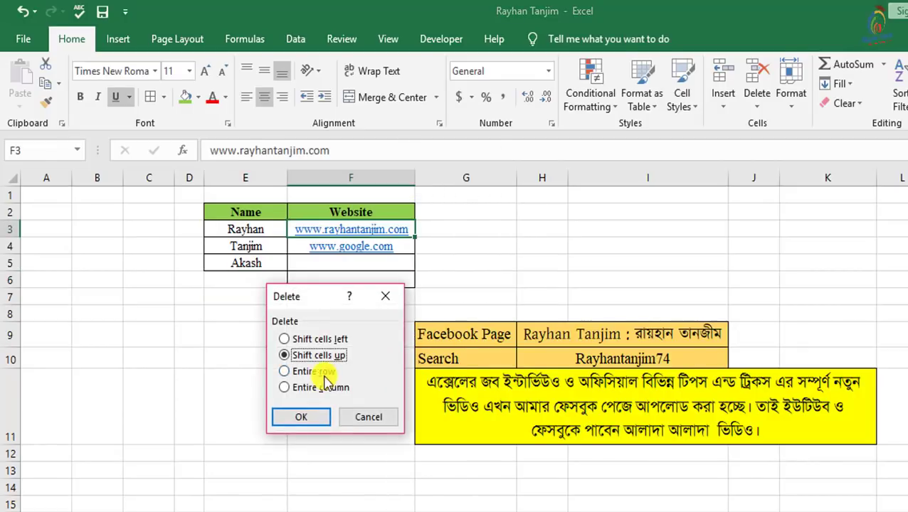
pyautogui.click(307, 420)
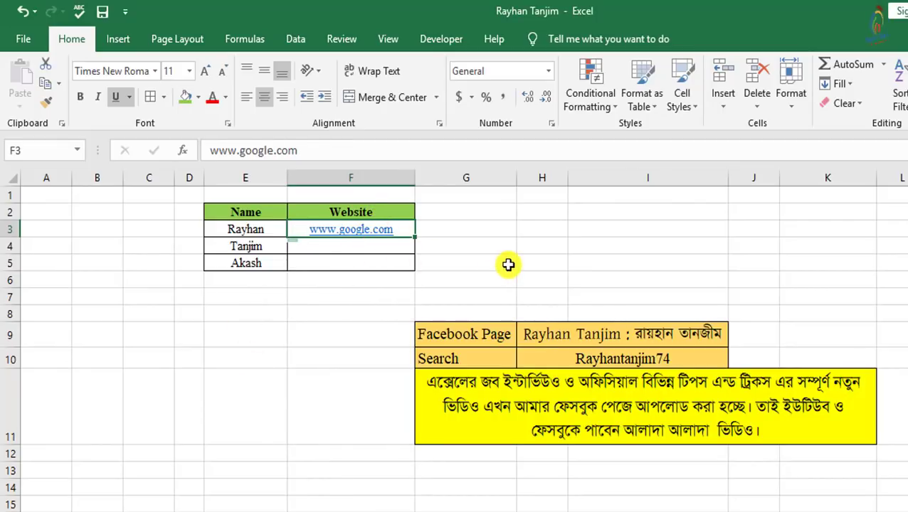
pyautogui.hotkey('ctrl', 'z')
pyautogui.hotkey('ctrl', 'z')
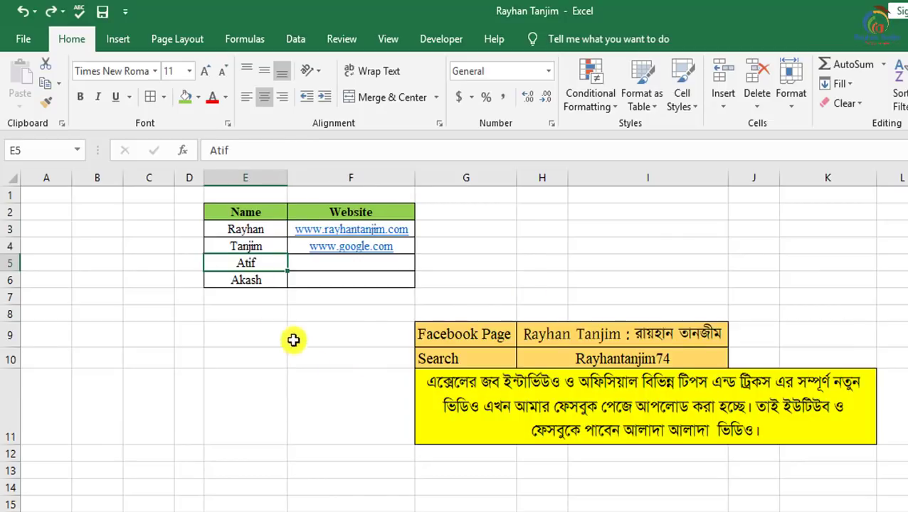
# Select cell E8, row 5 and column E, dismissing the column shortcut menu.
pyautogui.click(265, 310)
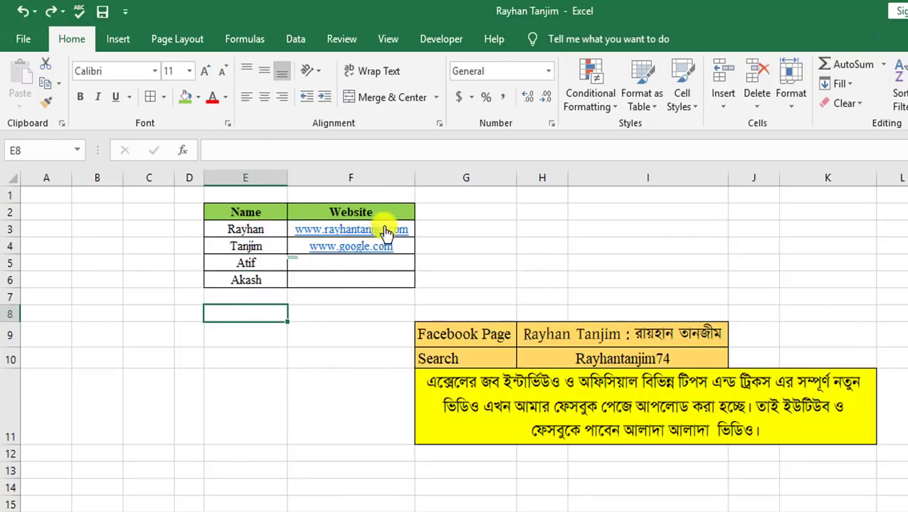
pyautogui.click(11, 260)
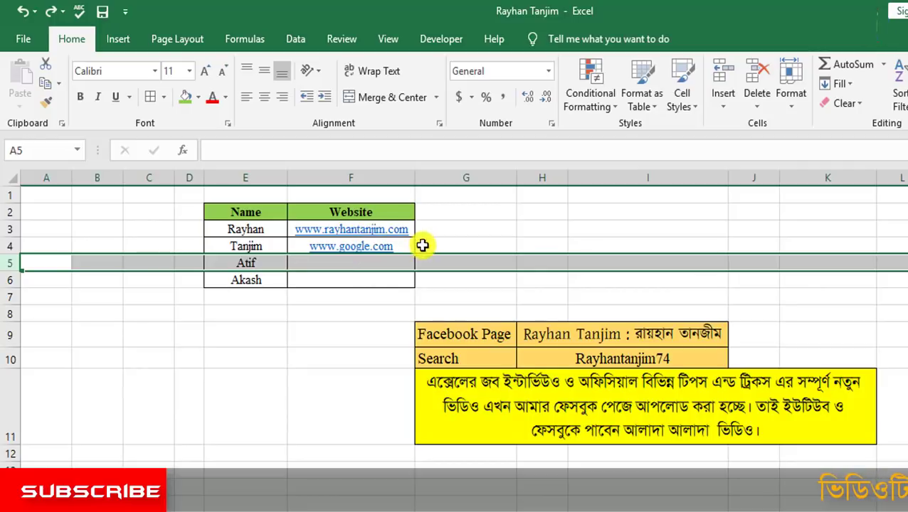
pyautogui.click(239, 179)
pyautogui.rightClick(240, 181)
pyautogui.click(98, 371)
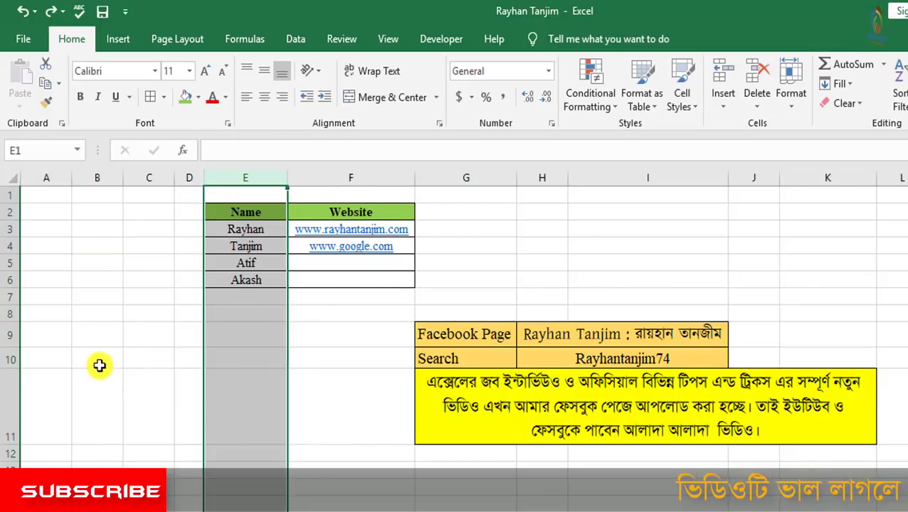
# Open the Home Clear dropdown and close it with Esc without clearing anything.
pyautogui.click(854, 105)
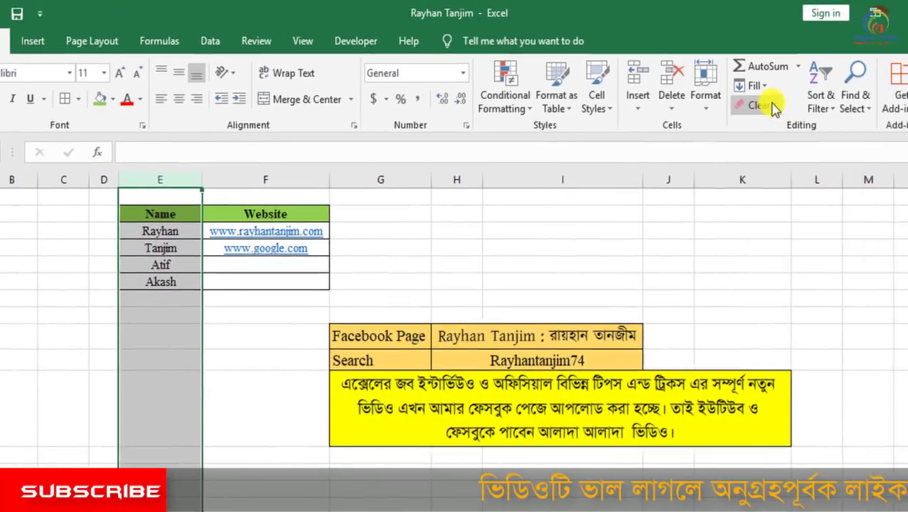
pyautogui.click(690, 261)
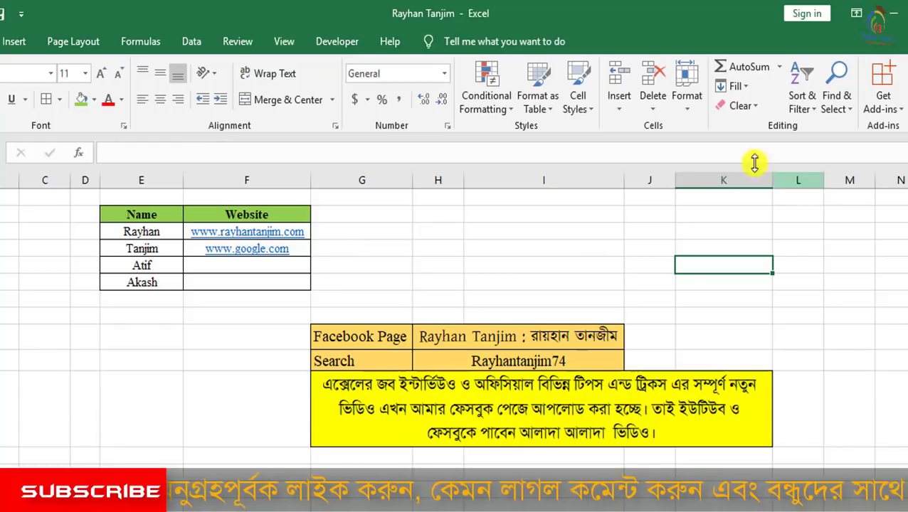
pyautogui.click(752, 108)
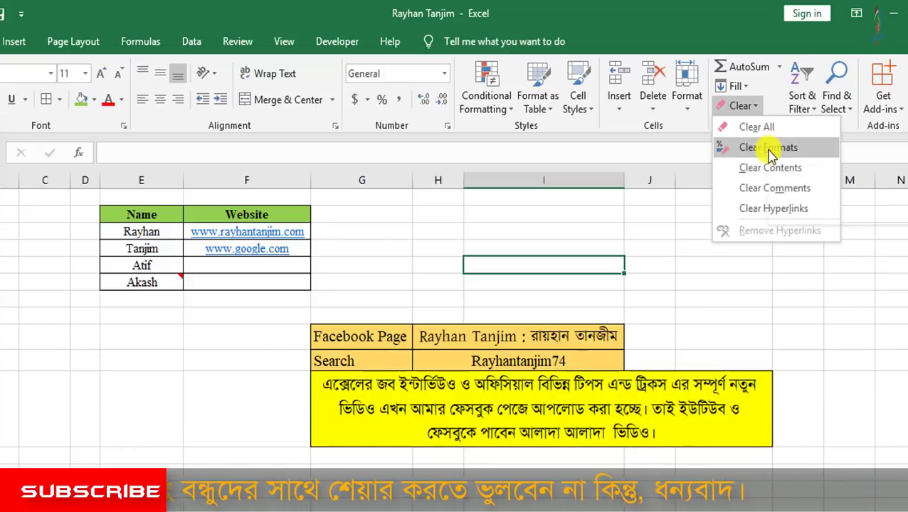
pyautogui.press('Escape')
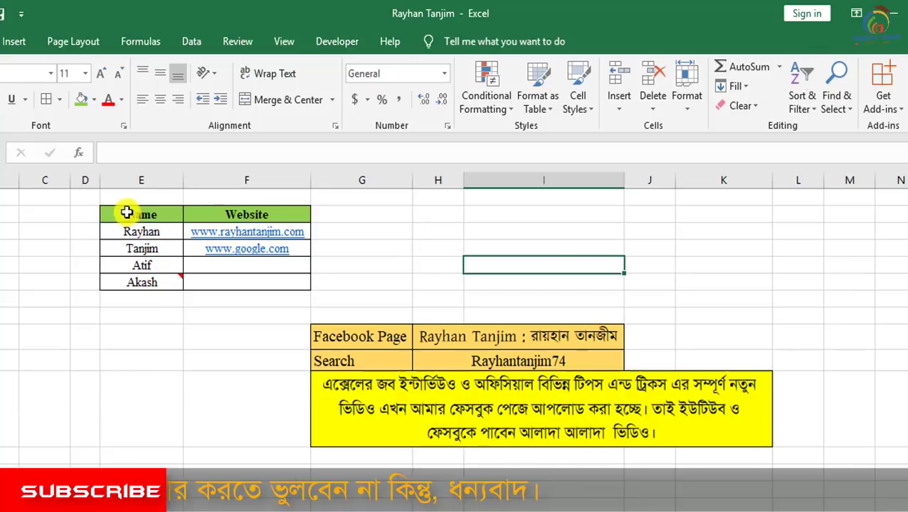
# Select the E1:F5 table, clear and restore its formatting, then apply Clear Contents.
pyautogui.moveTo(126, 210); pyautogui.dragTo(248, 289)
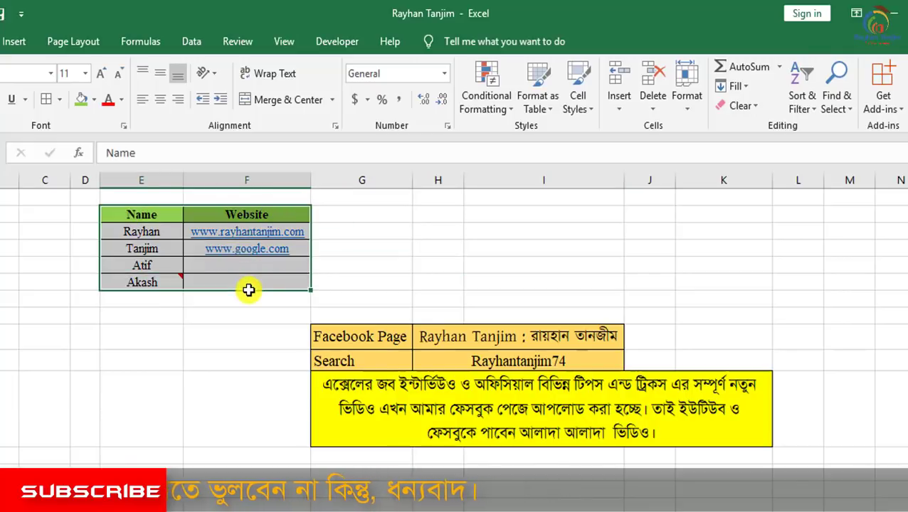
pyautogui.click(755, 116)
pyautogui.click(772, 148)
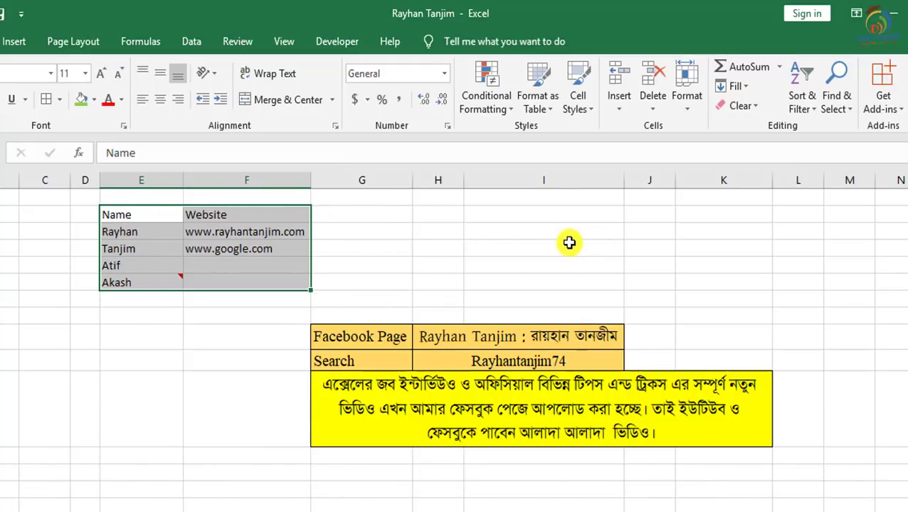
pyautogui.hotkey('ctrl', 'shift', 'm')
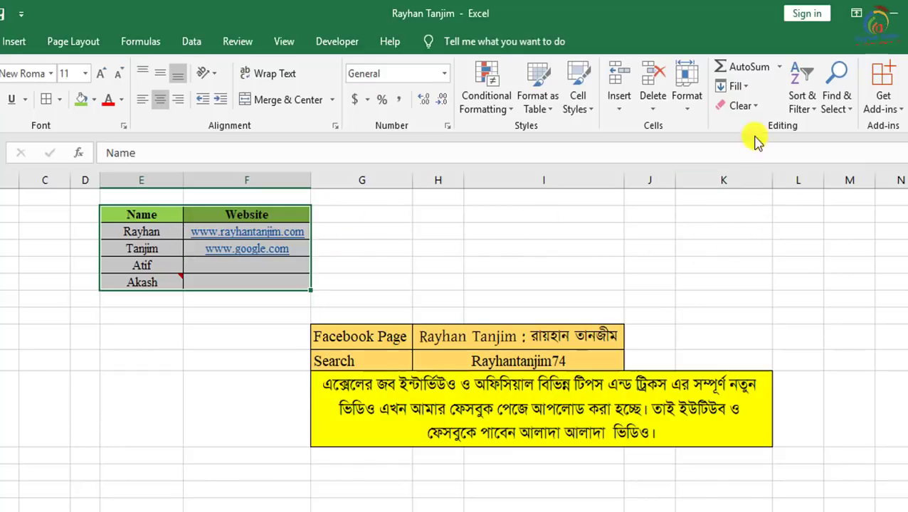
pyautogui.click(753, 106)
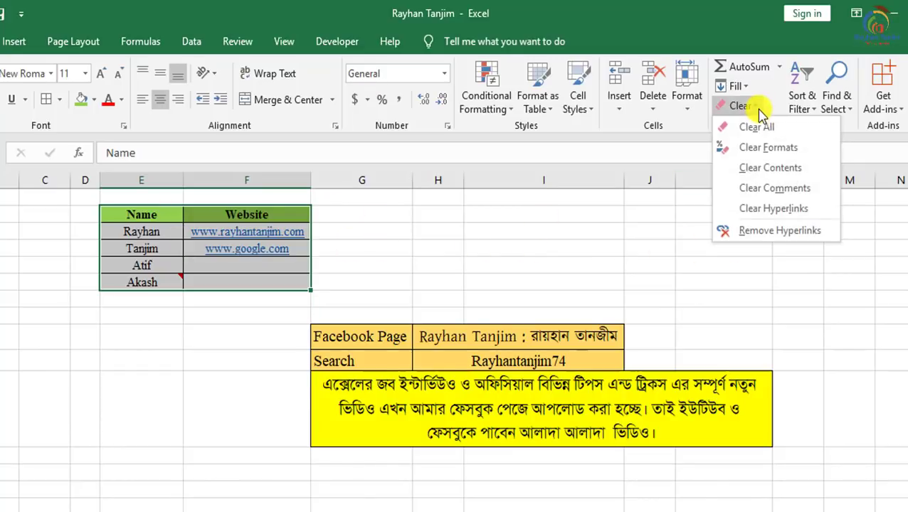
pyautogui.click(789, 171)
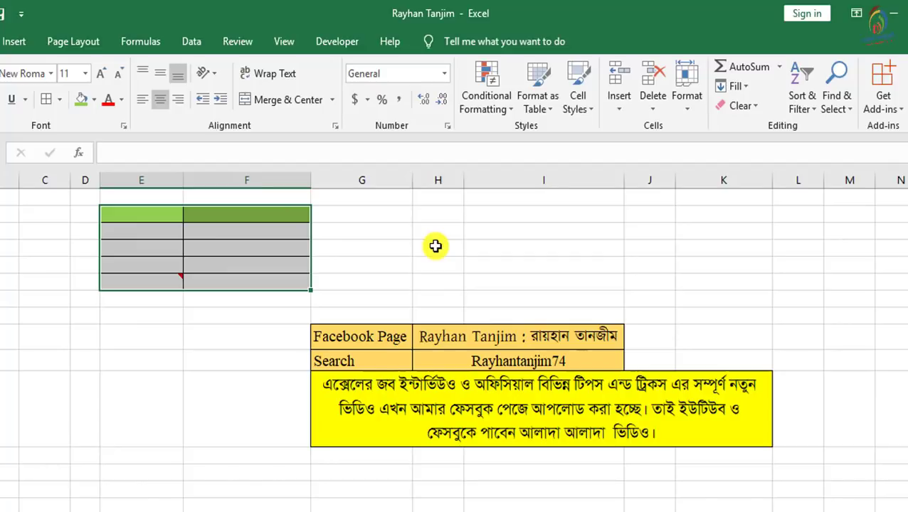
pyautogui.hotkey('ctrl', 'z')
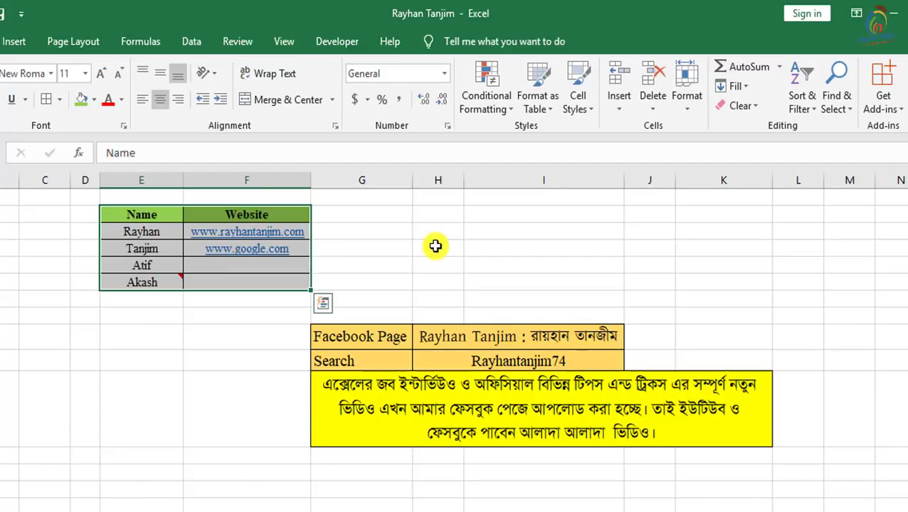
pyautogui.click(763, 109)
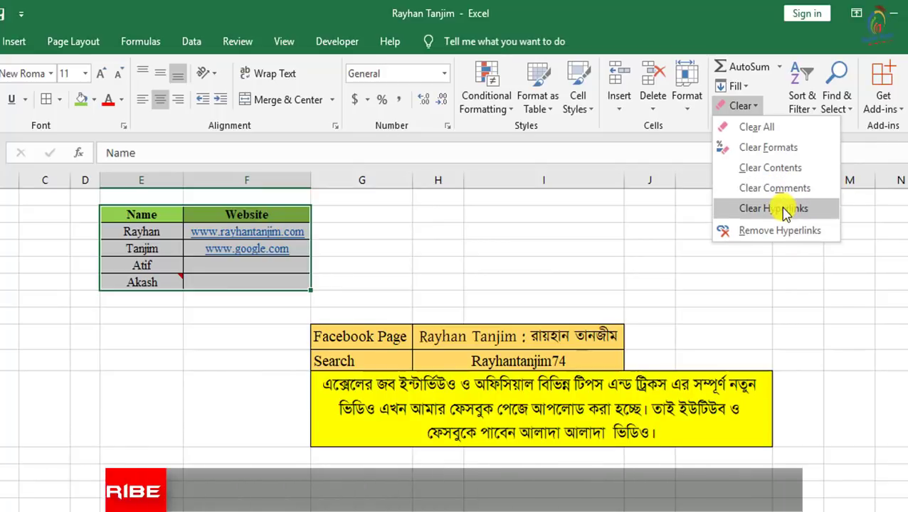
pyautogui.click(658, 242)
pyautogui.click(410, 245)
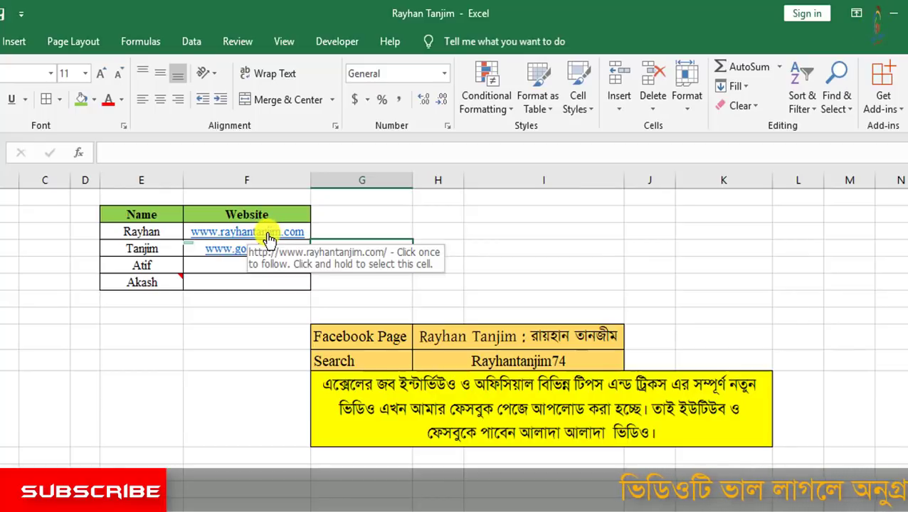
pyautogui.click(187, 229)
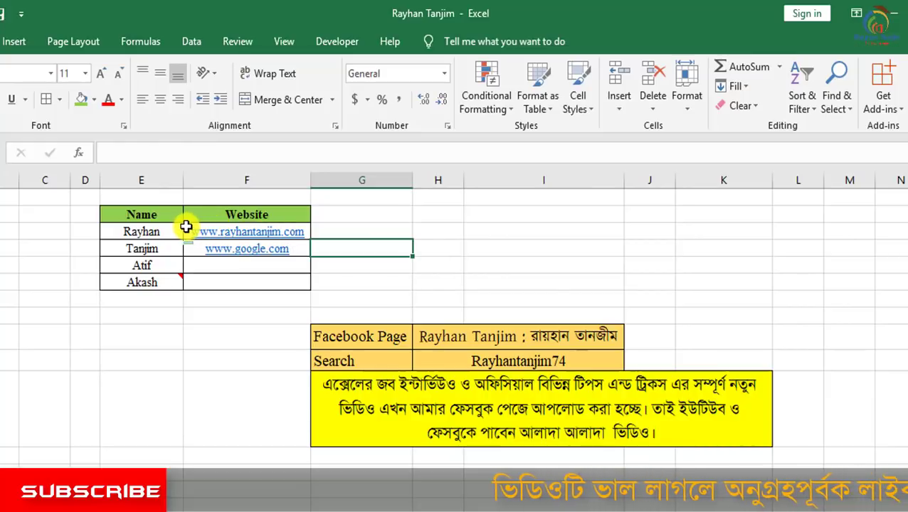
pyautogui.click(740, 106)
pyautogui.click(781, 208)
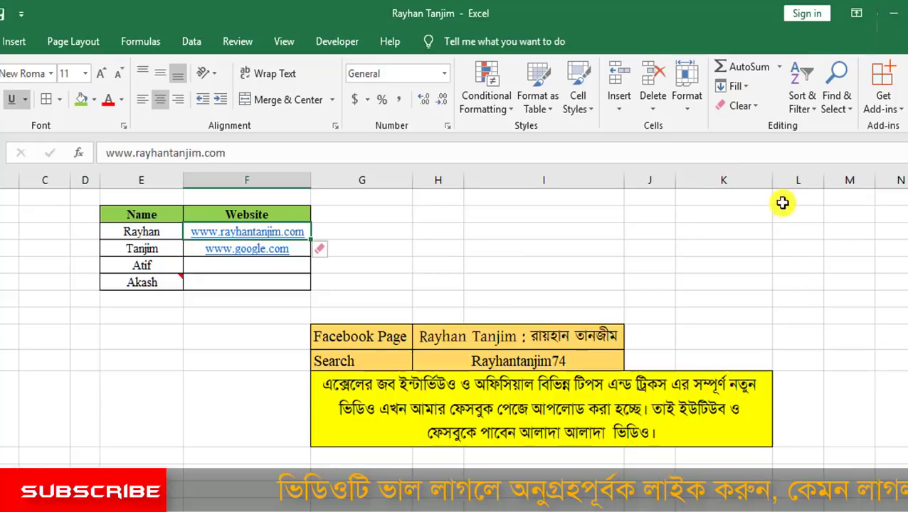
pyautogui.click(452, 234)
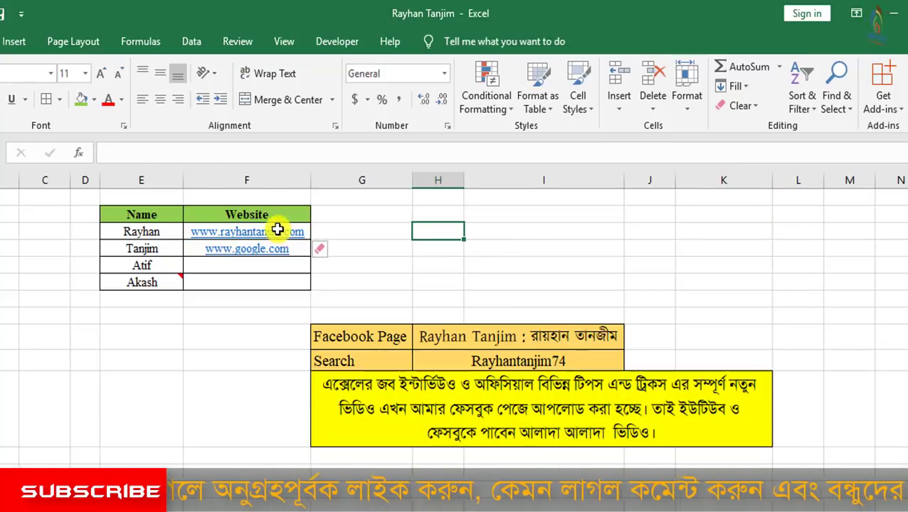
# Clear the hyperlink from the google.com address in F3, then reopen the Clear dropdown.
pyautogui.click(398, 251)
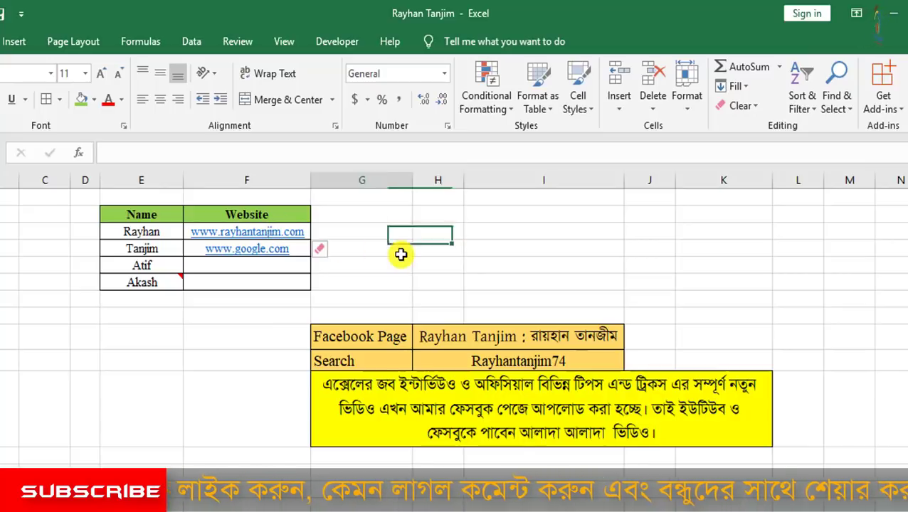
pyautogui.click(300, 248)
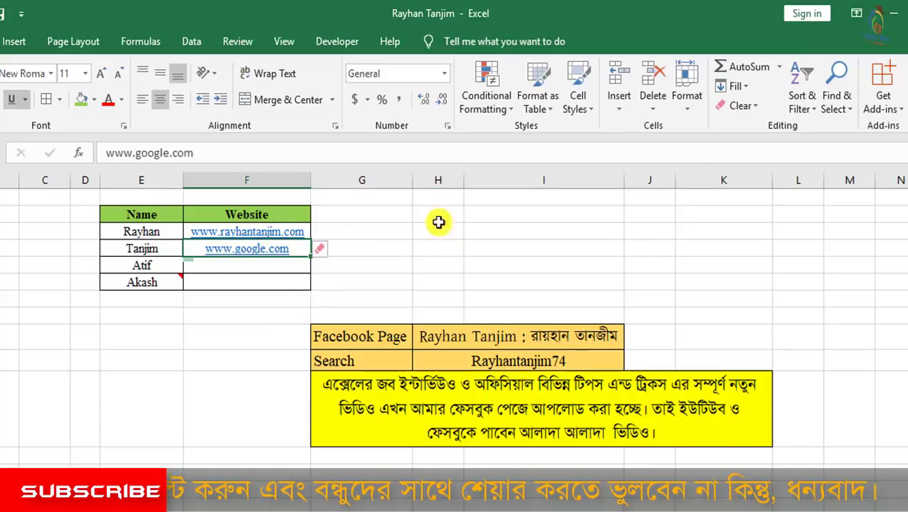
pyautogui.click(740, 105)
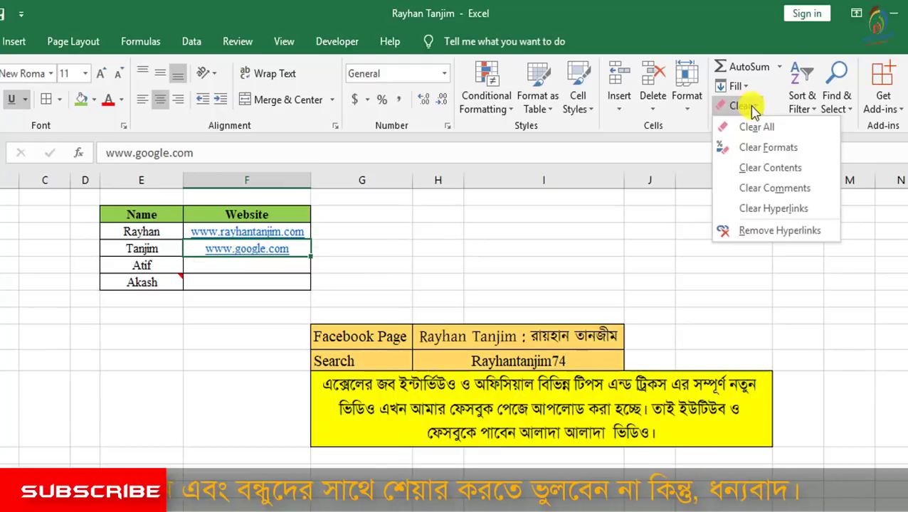
pyautogui.click(797, 208)
pyautogui.click(534, 279)
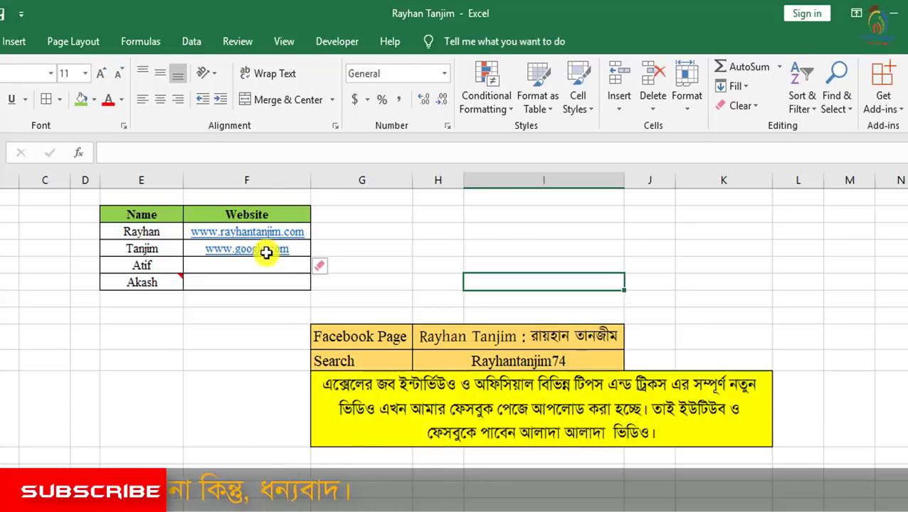
pyautogui.click(750, 108)
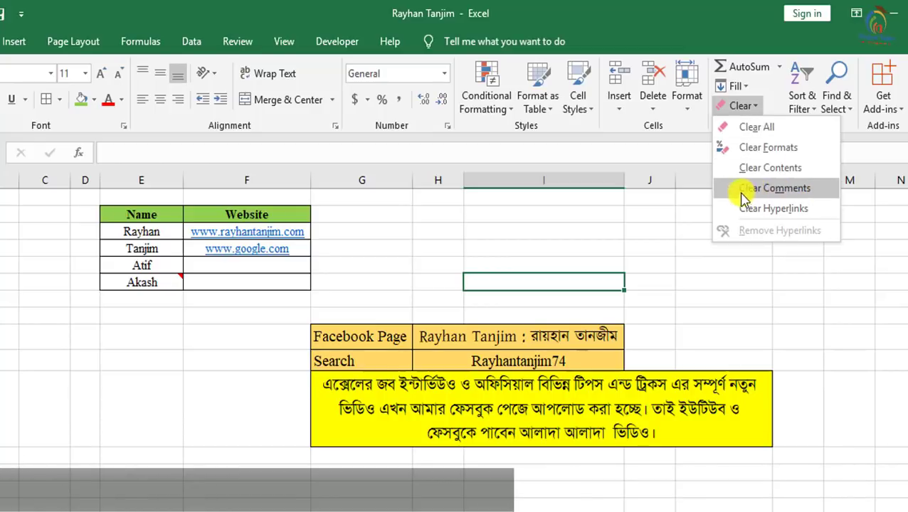
# Add the comment 'ggggg' to the Atif cell, then select the Atif and Akash cells.
pyautogui.click(772, 208)
pyautogui.moveTo(167, 278)
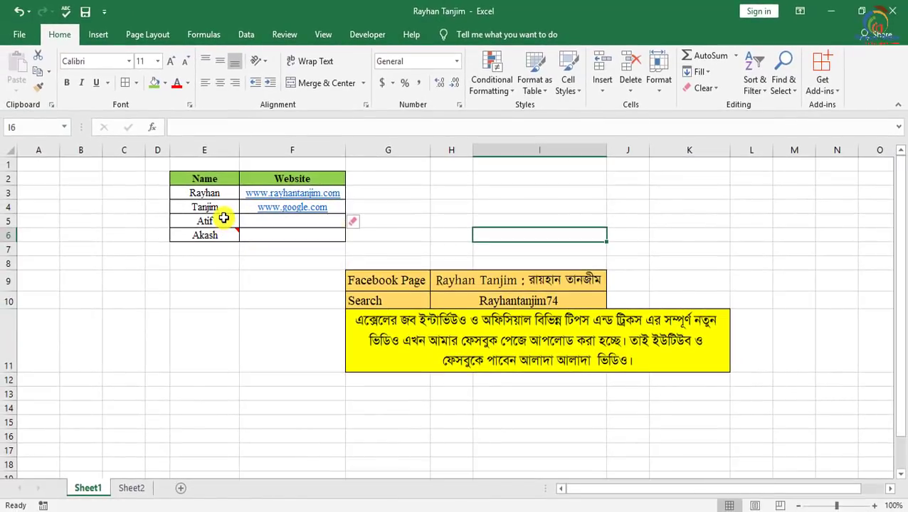
pyautogui.click(163, 262)
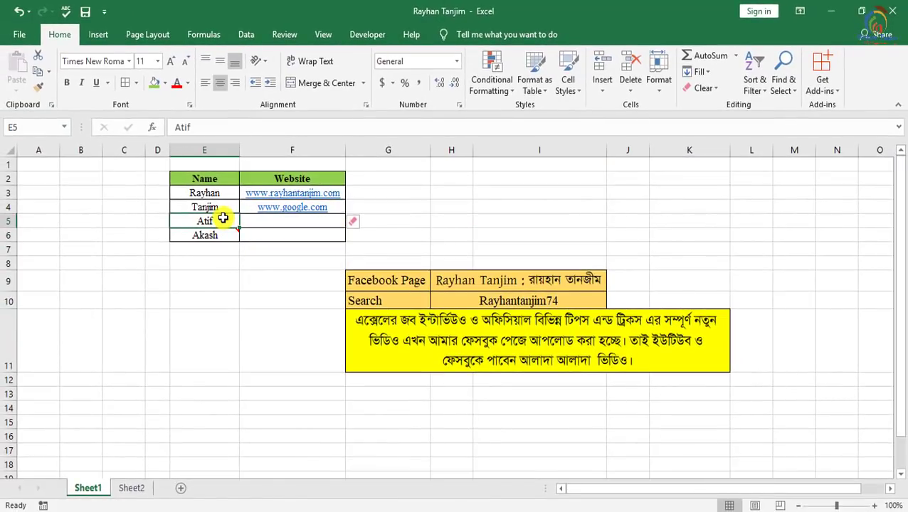
pyautogui.rightClick(223, 218)
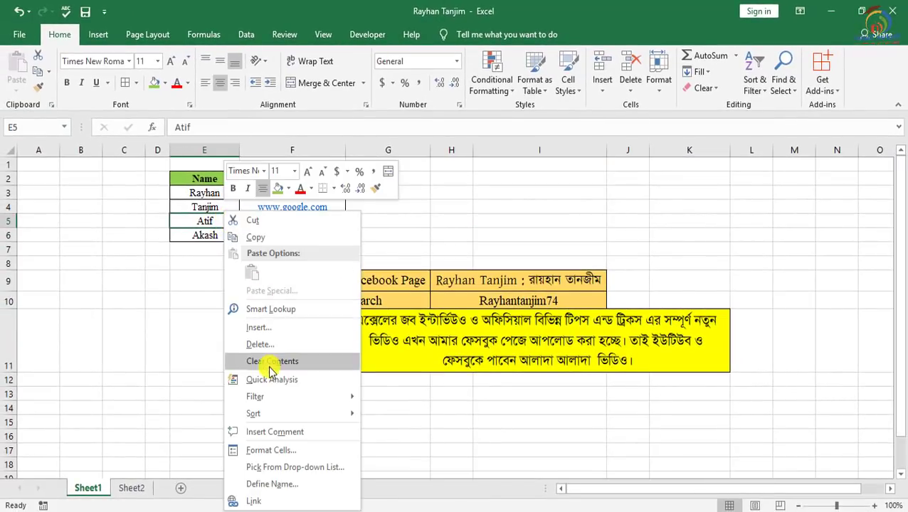
pyautogui.click(267, 432)
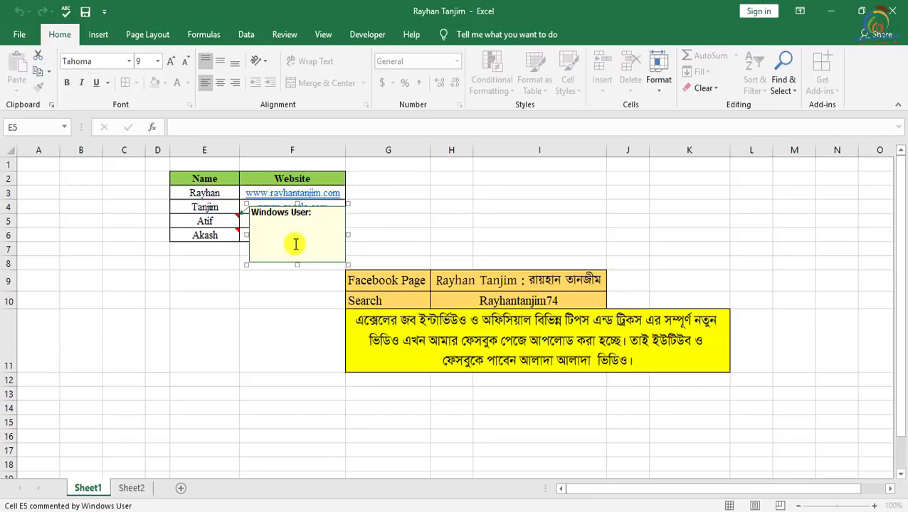
pyautogui.write('ggggg')
pyautogui.click(310, 316)
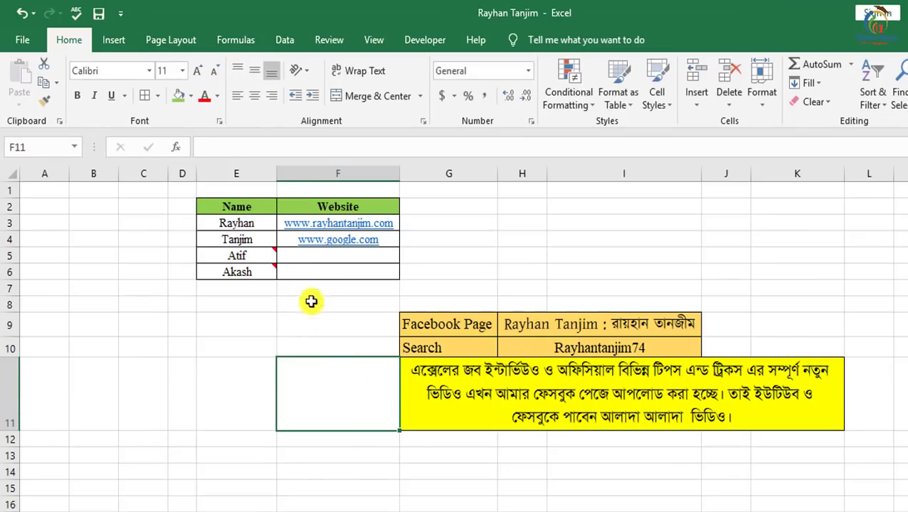
pyautogui.moveTo(227, 215)
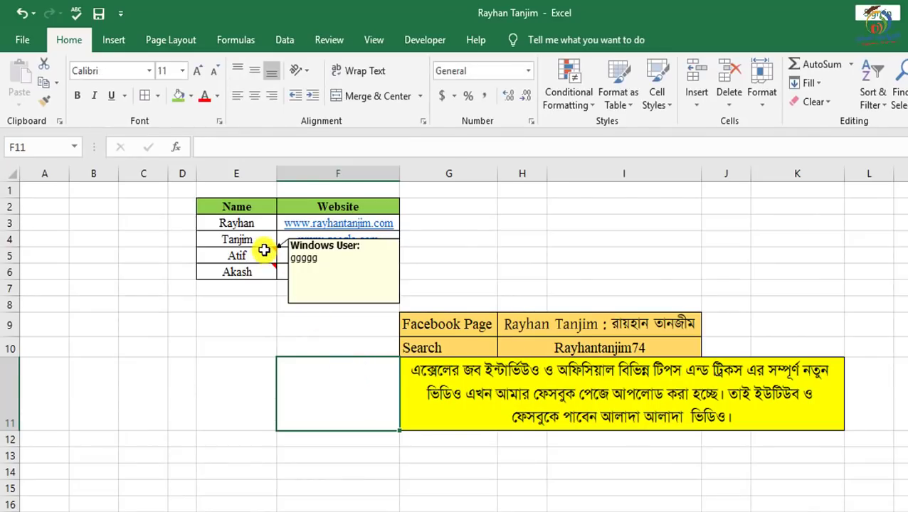
pyautogui.moveTo(257, 262); pyautogui.dragTo(259, 278)
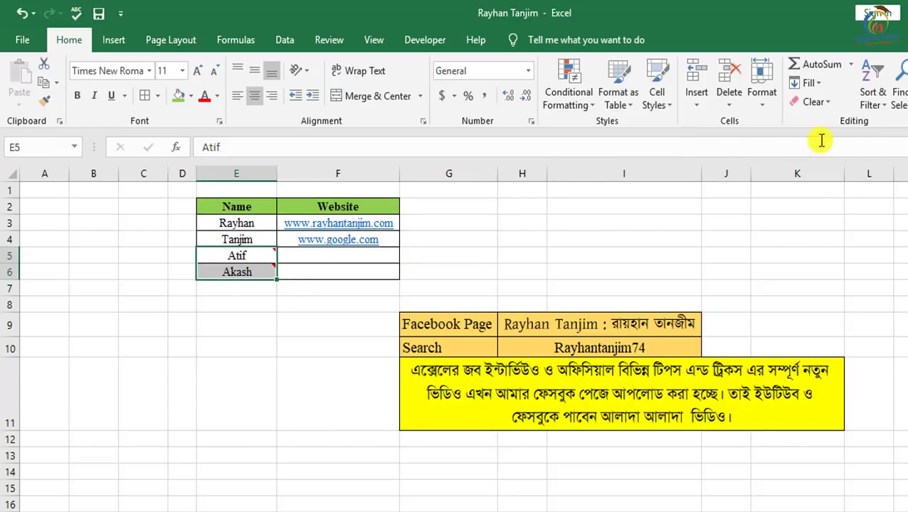
# Clear the comments from the Atif and Akash cells.
pyautogui.click(829, 103)
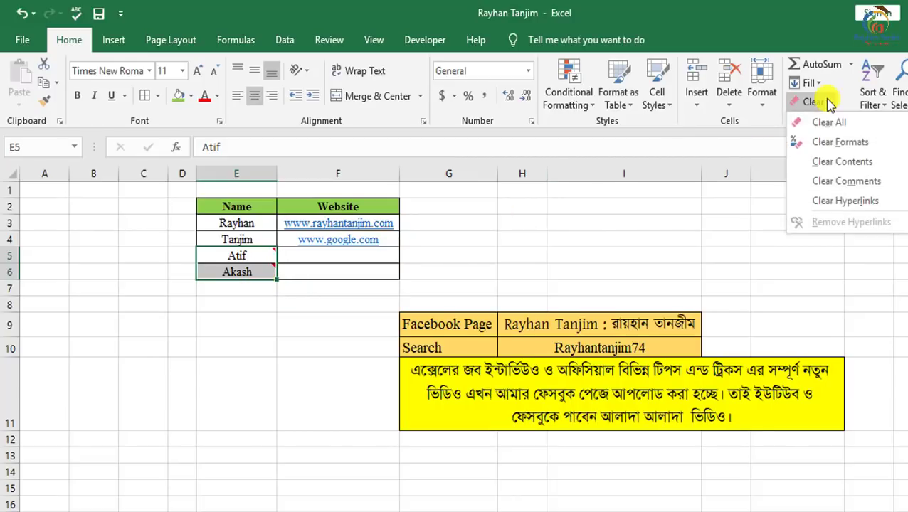
pyautogui.click(836, 180)
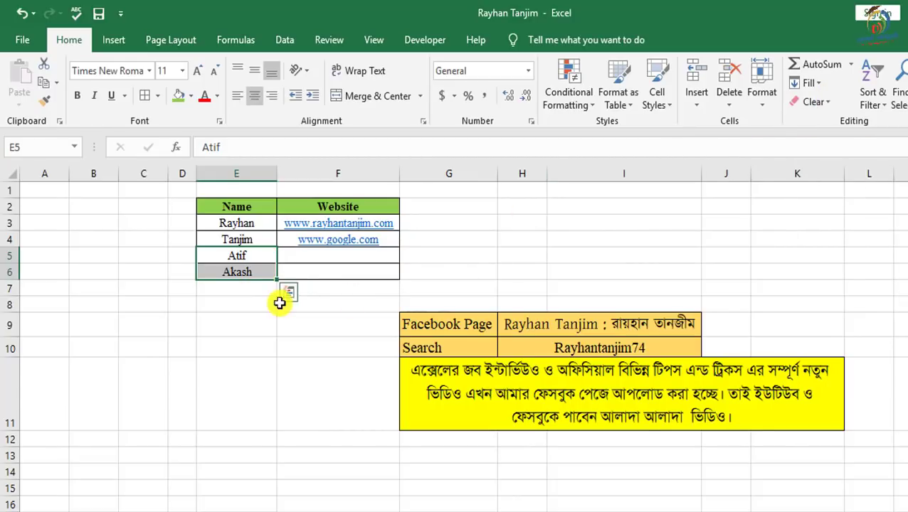
pyautogui.click(572, 250)
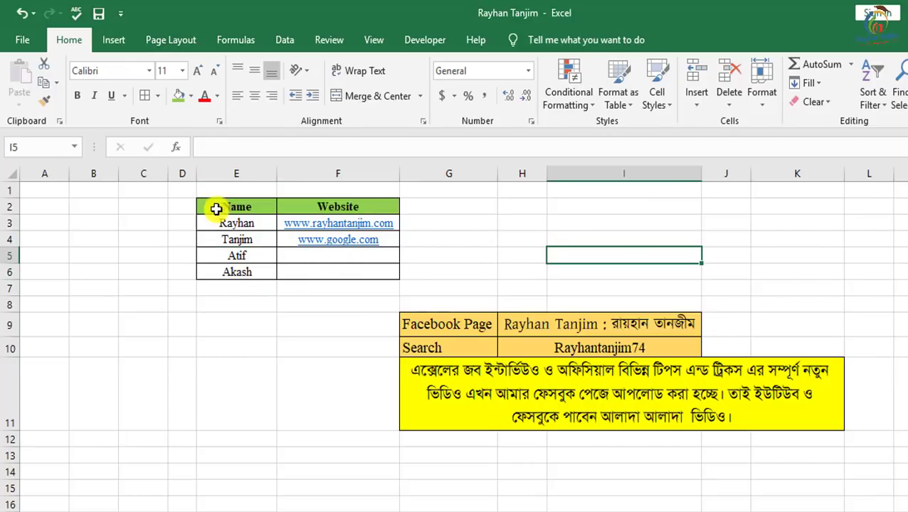
# Select the table E2:F6 and apply Clear All to erase contents and formatting.
pyautogui.moveTo(217, 207); pyautogui.dragTo(362, 269)
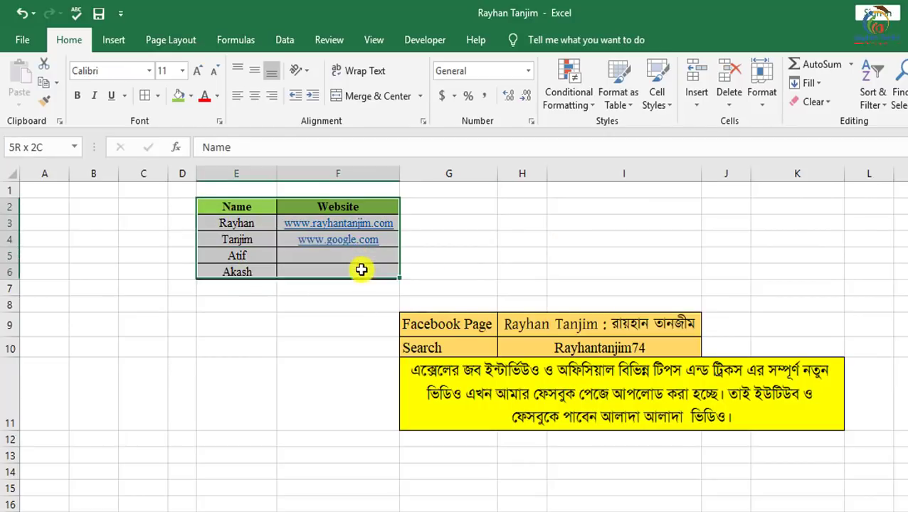
pyautogui.click(816, 102)
pyautogui.click(825, 123)
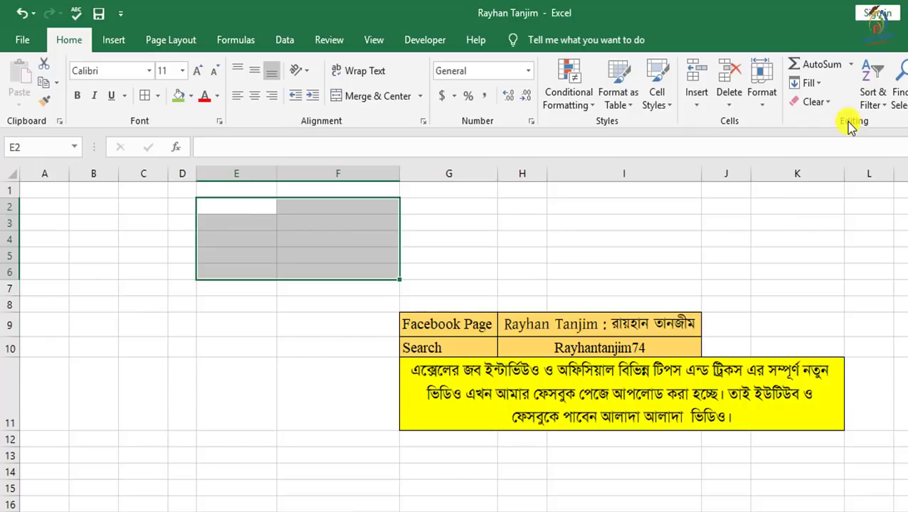